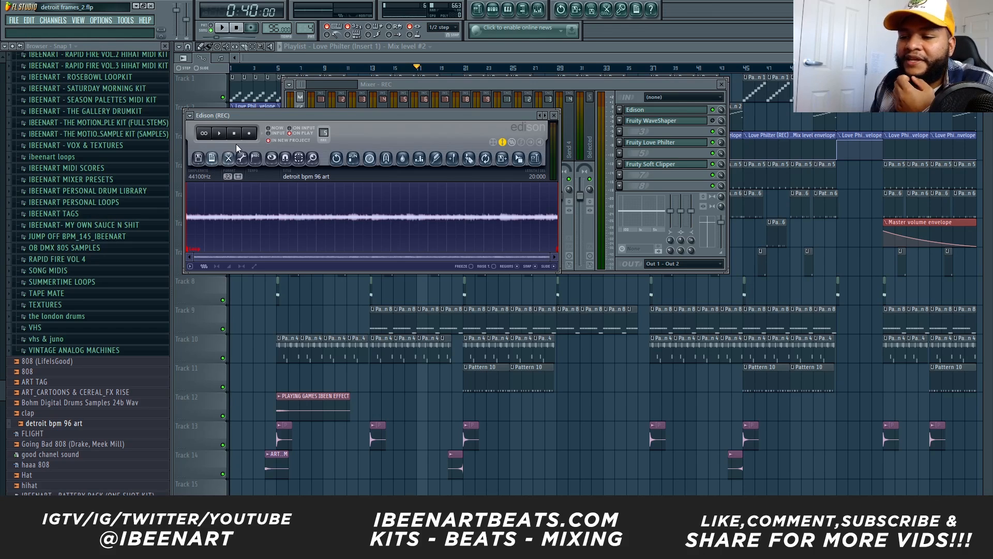
Bring the mixer in front of Edison, inspect the effects on the REC and Insert 1 tracks, and return to the playlist.
{"action": "left_click_drag", "start_coordinate": [249, 118], "coordinate": [262, 124]}
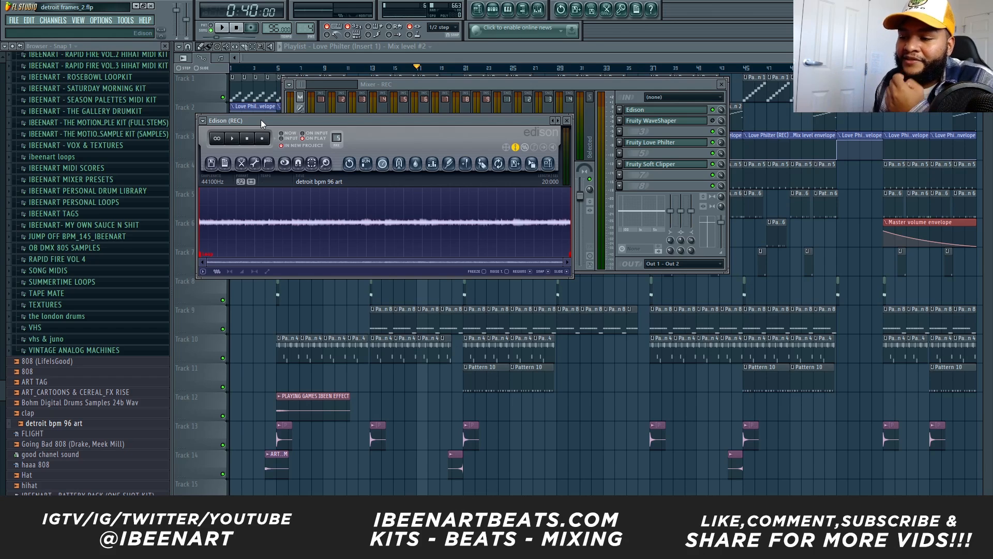
{"action": "left_click", "coordinate": [432, 82]}
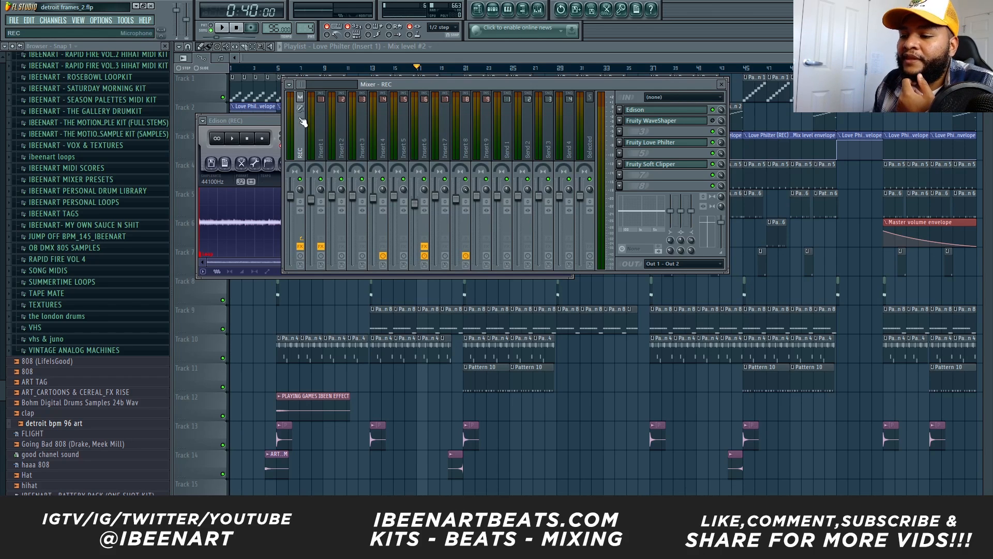
{"action": "left_click", "coordinate": [321, 122]}
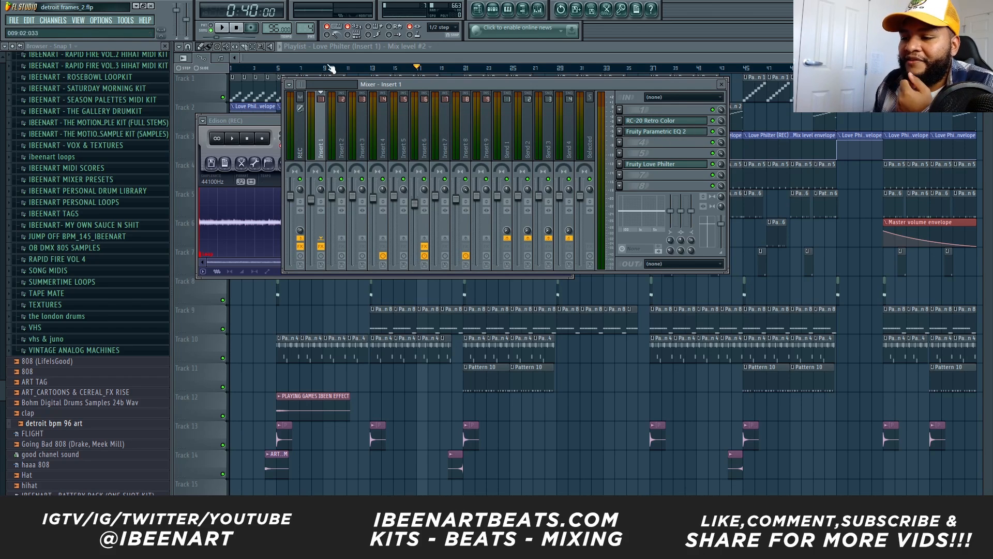
{"action": "left_click", "coordinate": [227, 97]}
Play Pattern 1's sliced notes in the piano roll and display the Fruity Slicer settings of the detroit bpm 96 art channel.
{"action": "double_click", "coordinate": [288, 92]}
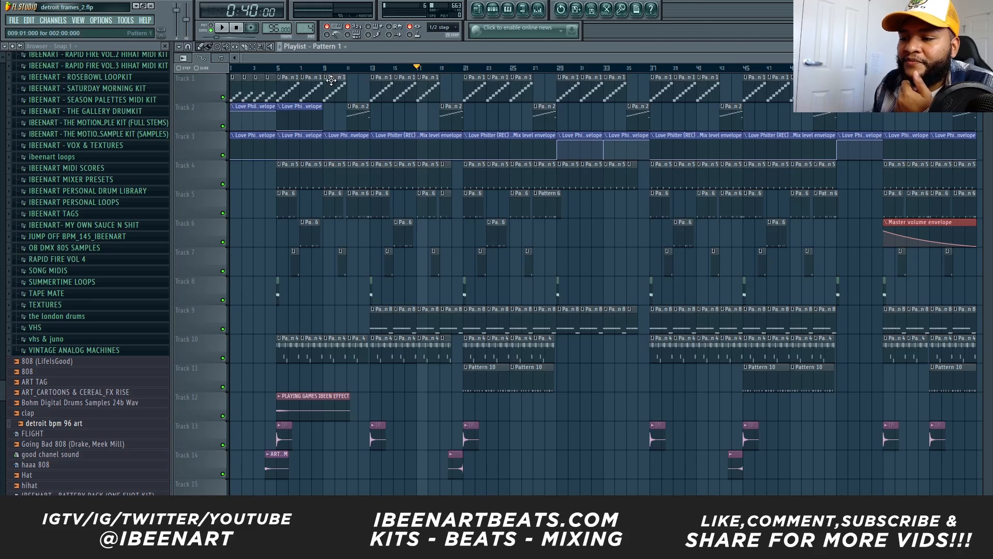
{"action": "key", "text": "space"}
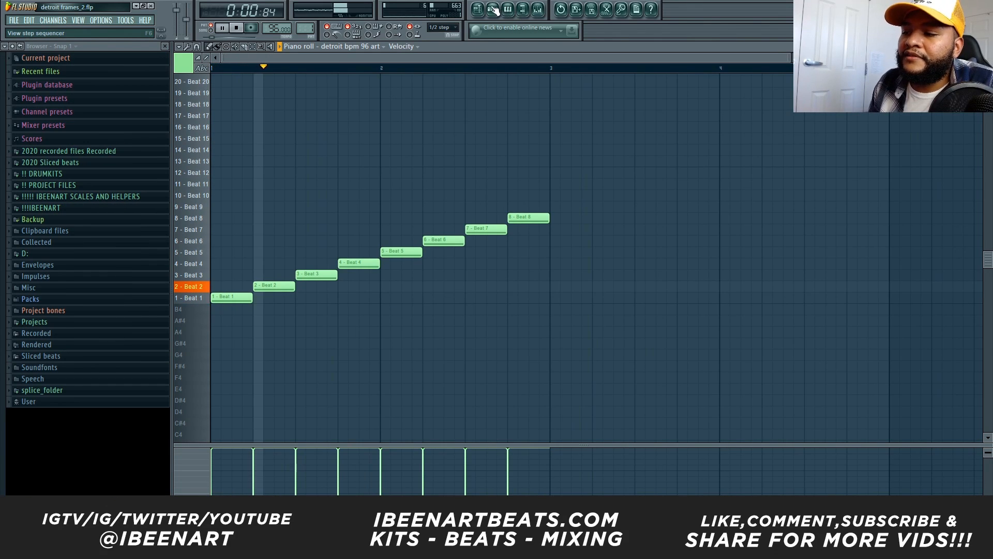
{"action": "left_click", "coordinate": [498, 10]}
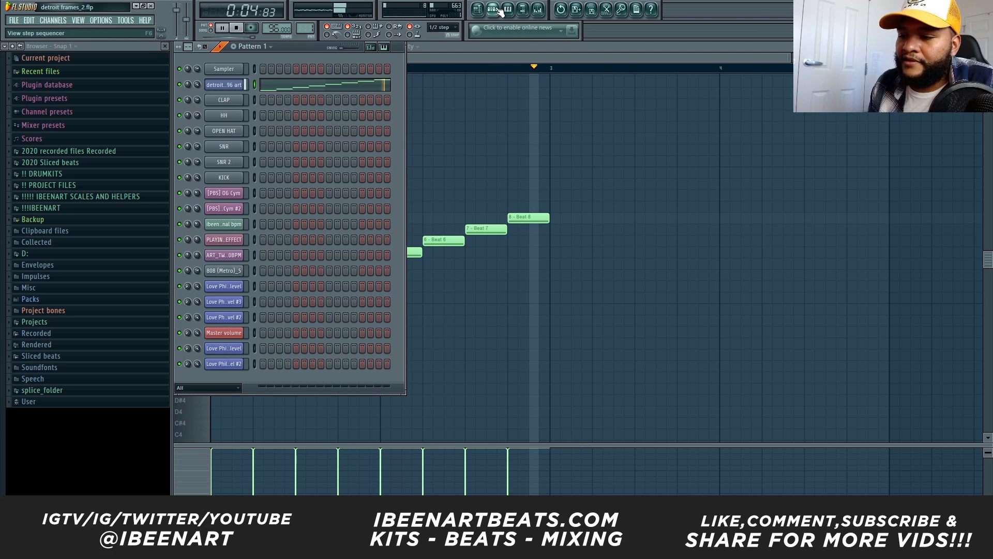
{"action": "left_click", "coordinate": [242, 86]}
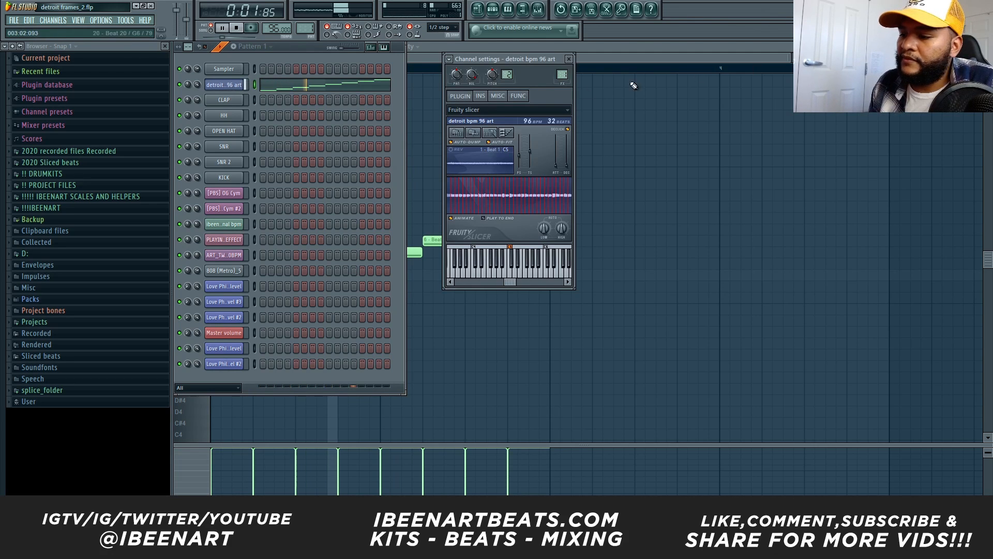
{"action": "left_click_drag", "start_coordinate": [517, 55], "coordinate": [638, 51]}
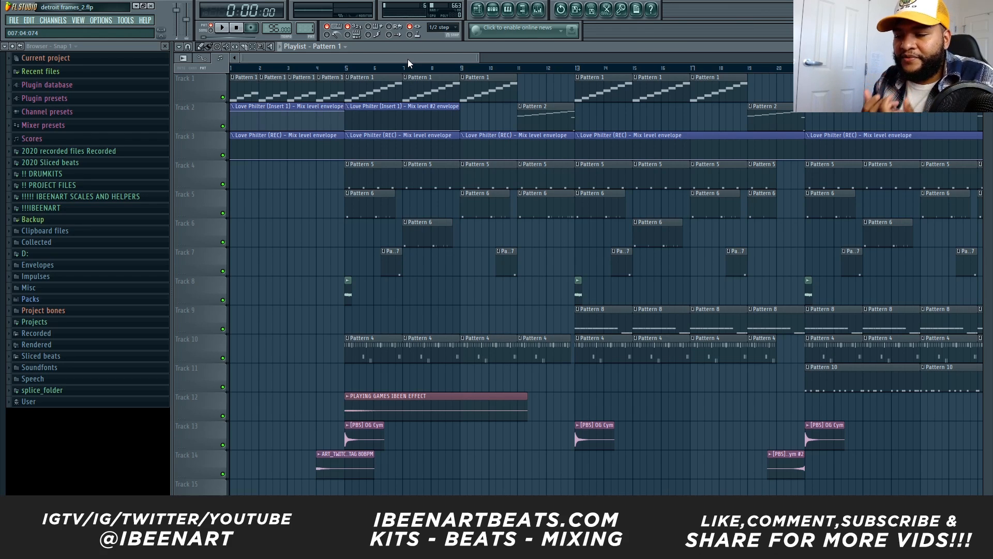
Show the empty Pattern 11 in the step sequencer, switch back to Pattern 1 and return to the playlist.
{"action": "scroll", "coordinate": [393, 56], "scroll_direction": "down", "scroll_amount": 3}
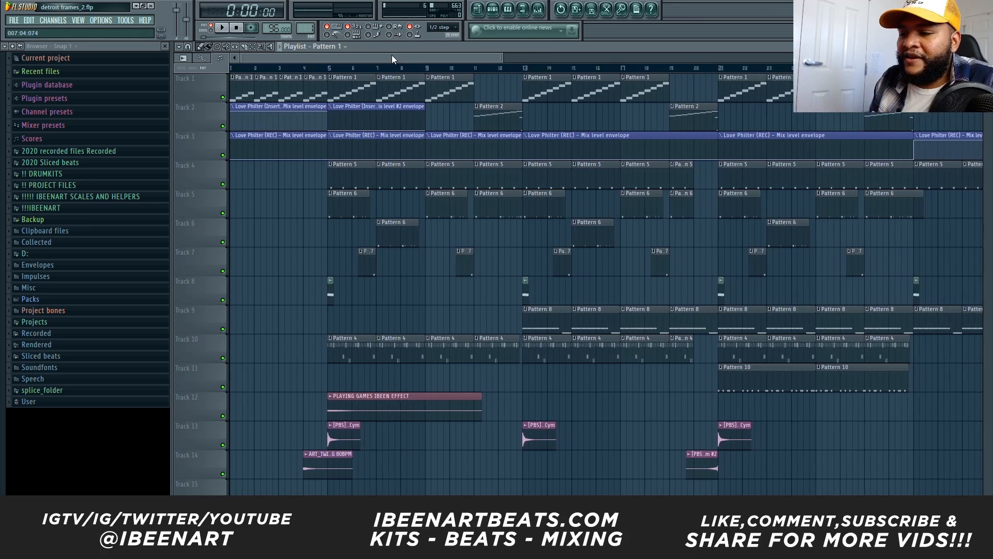
{"action": "left_click", "coordinate": [492, 10]}
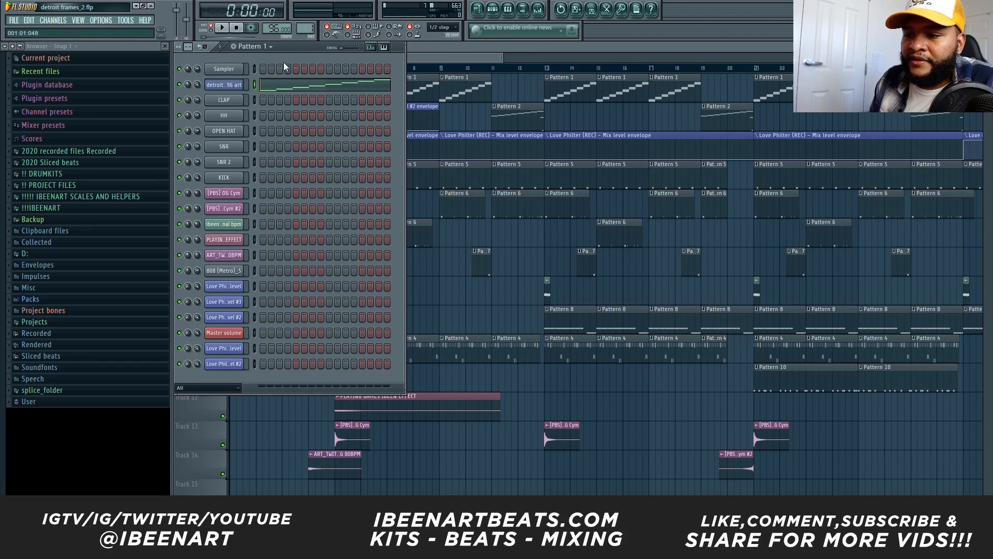
{"action": "scroll", "coordinate": [300, 51], "scroll_direction": "down", "scroll_amount": 7}
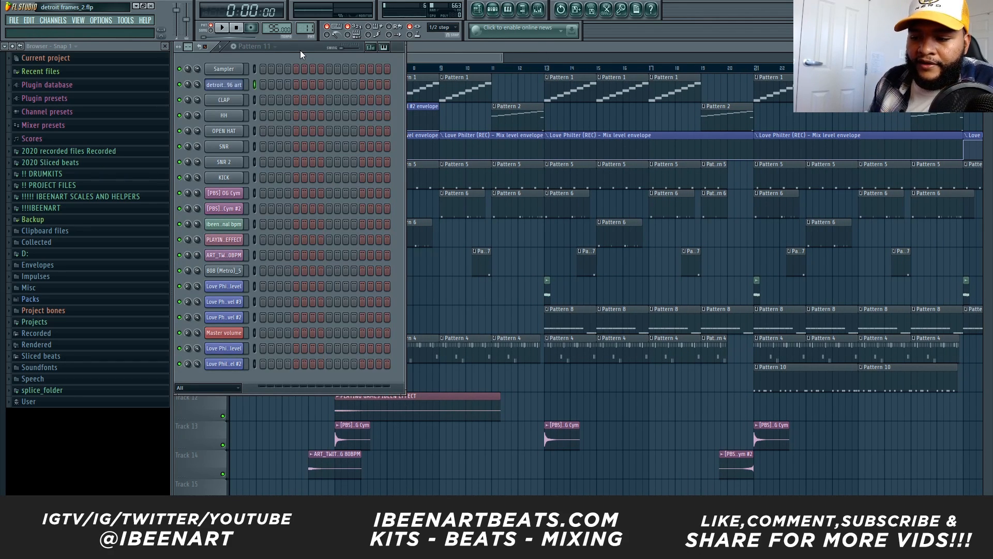
{"action": "left_click", "coordinate": [268, 48]}
{"action": "left_click", "coordinate": [272, 57]}
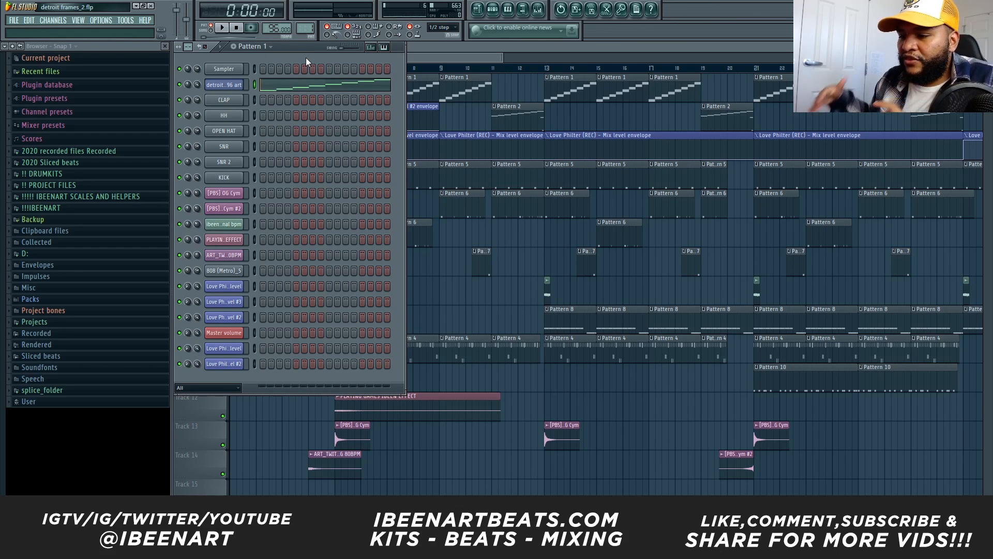
{"action": "left_click", "coordinate": [438, 50]}
{"action": "scroll", "coordinate": [414, 67], "scroll_direction": "down", "scroll_amount": 1}
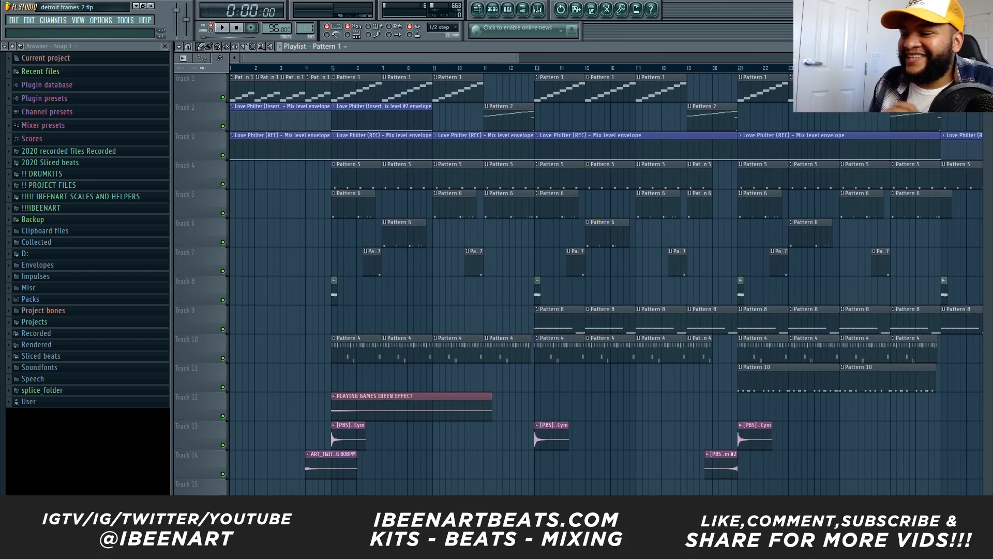
Loop the playlist from bar 5 to bar 9 and unmute Tracks 4, 5, 7 and 6 during playback.
{"action": "scroll", "coordinate": [396, 68], "scroll_direction": "up", "scroll_amount": 2}
{"action": "left_click_drag", "start_coordinate": [354, 68], "coordinate": [474, 68]}
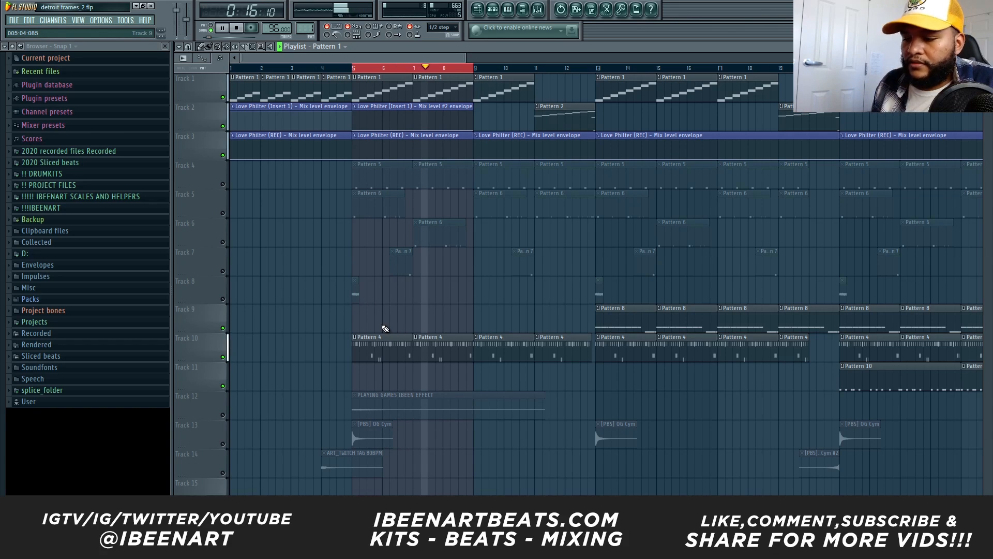
{"action": "left_click", "coordinate": [224, 184]}
{"action": "left_click", "coordinate": [223, 213]}
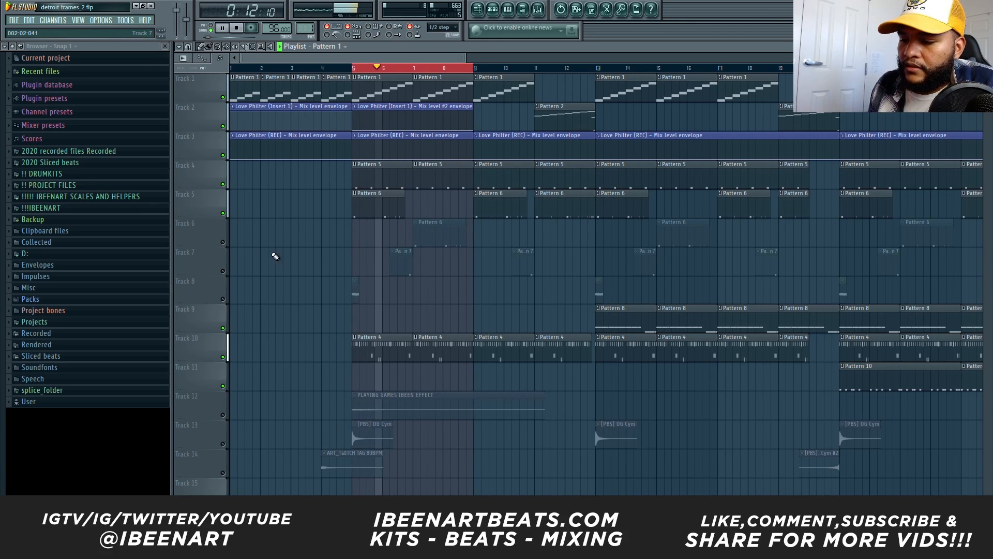
{"action": "left_click", "coordinate": [223, 271]}
{"action": "left_click", "coordinate": [224, 242]}
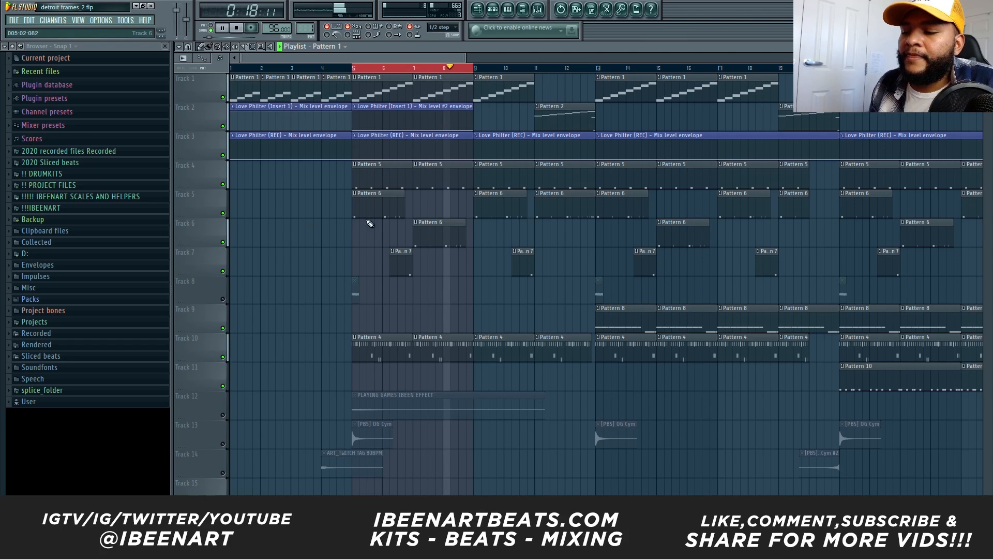
{"action": "key", "text": "space"}
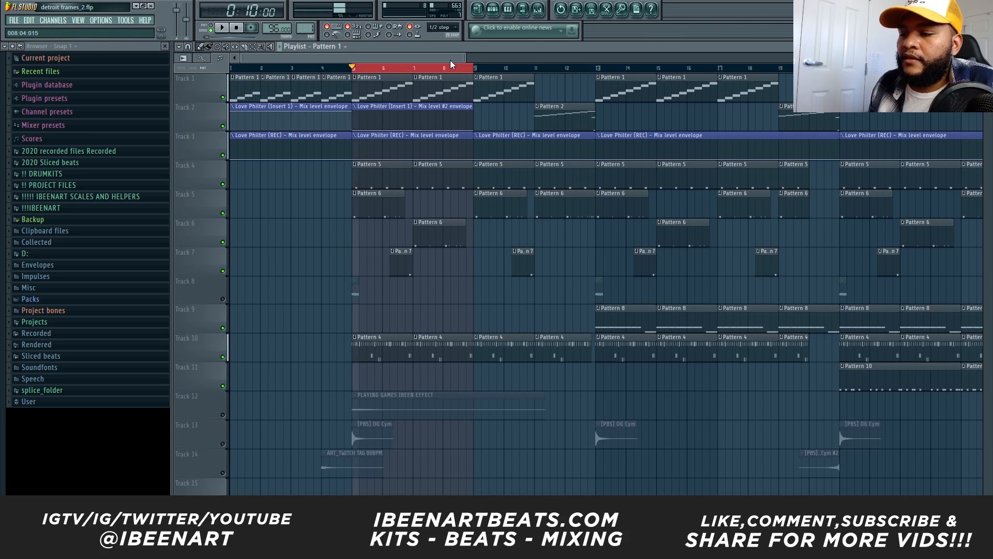
Examine Pattern 4's hi-hat notes in the piano roll, selecting those in the second bar, and return to the playlist.
{"action": "scroll", "coordinate": [423, 106], "scroll_direction": "up", "scroll_amount": 4}
{"action": "left_click_drag", "start_coordinate": [364, 61], "coordinate": [415, 60]}
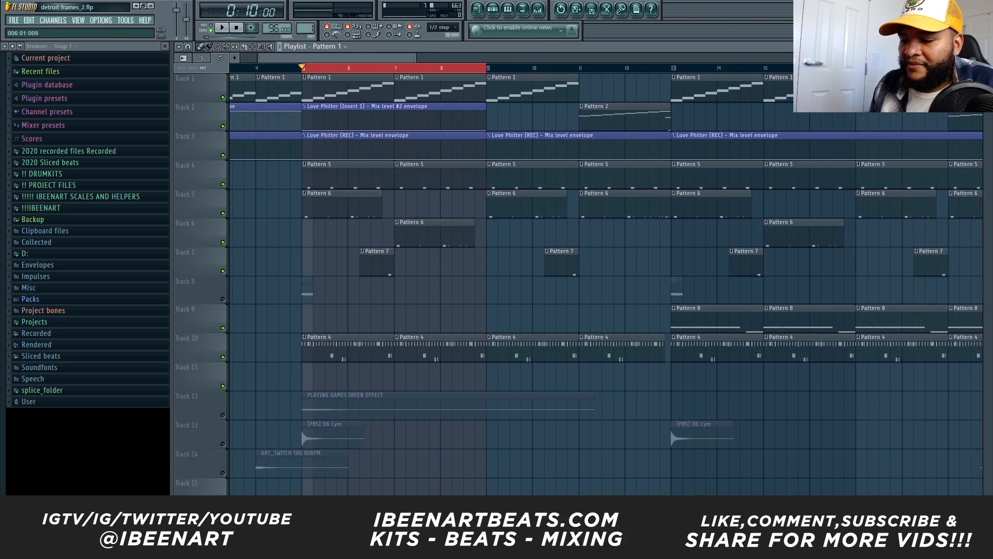
{"action": "scroll", "coordinate": [369, 68], "scroll_direction": "down", "scroll_amount": 2}
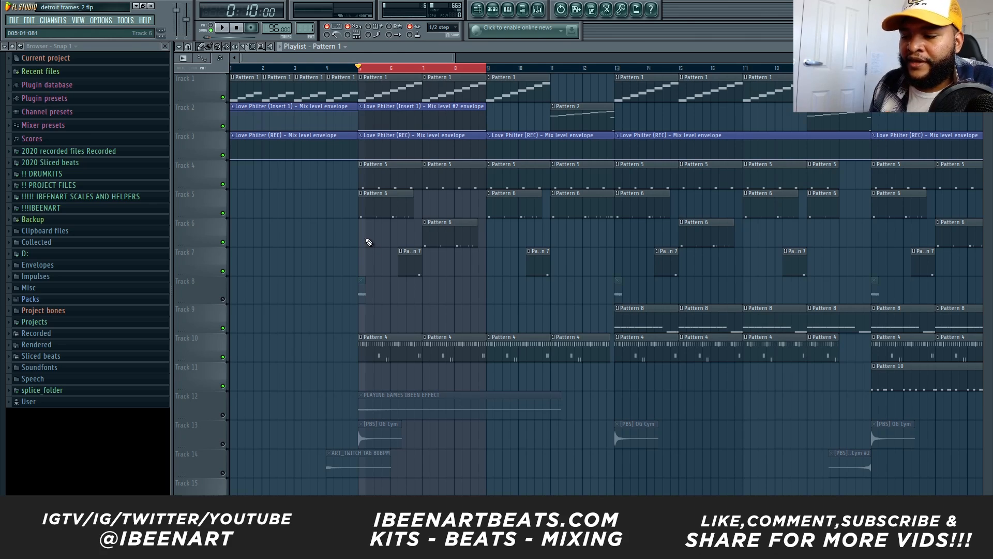
{"action": "scroll", "coordinate": [388, 344], "scroll_direction": "up", "scroll_amount": 2}
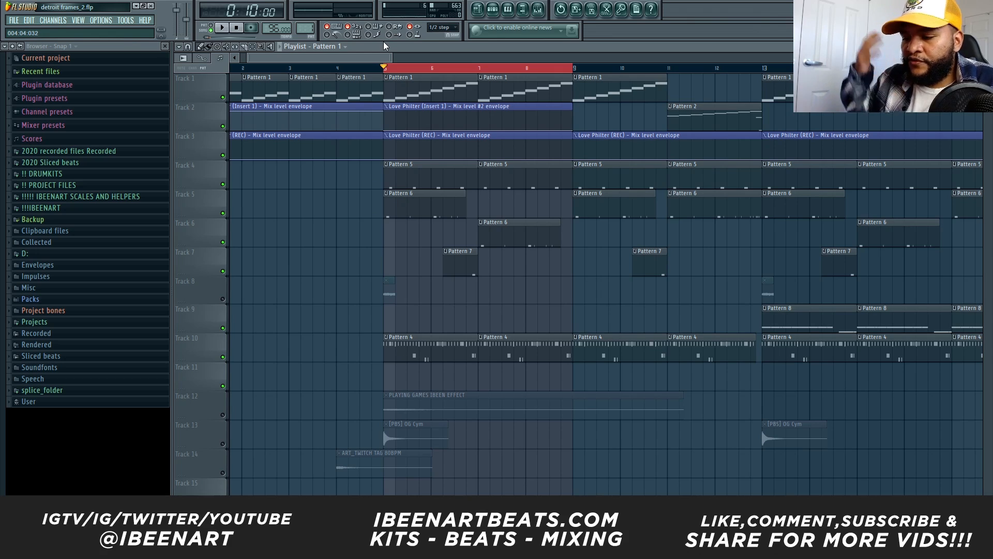
{"action": "key", "text": "F7"}
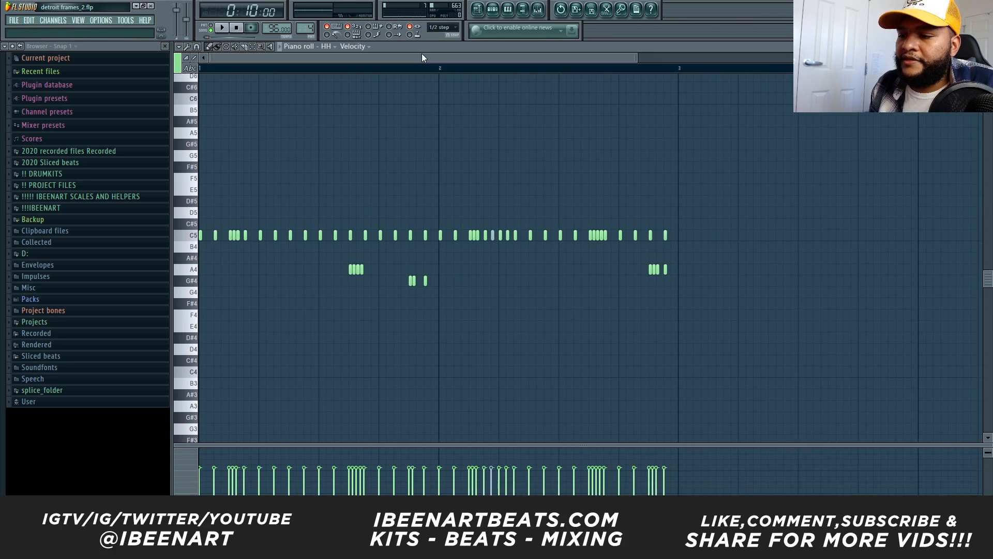
{"action": "key", "text": "ctrl+a"}
{"action": "mouse_move", "coordinate": [663, 68]}
{"action": "left_mouse_down"}
{"action": "mouse_move", "coordinate": [435, 73]}
{"action": "mouse_move", "coordinate": [667, 76]}
{"action": "left_mouse_up"}
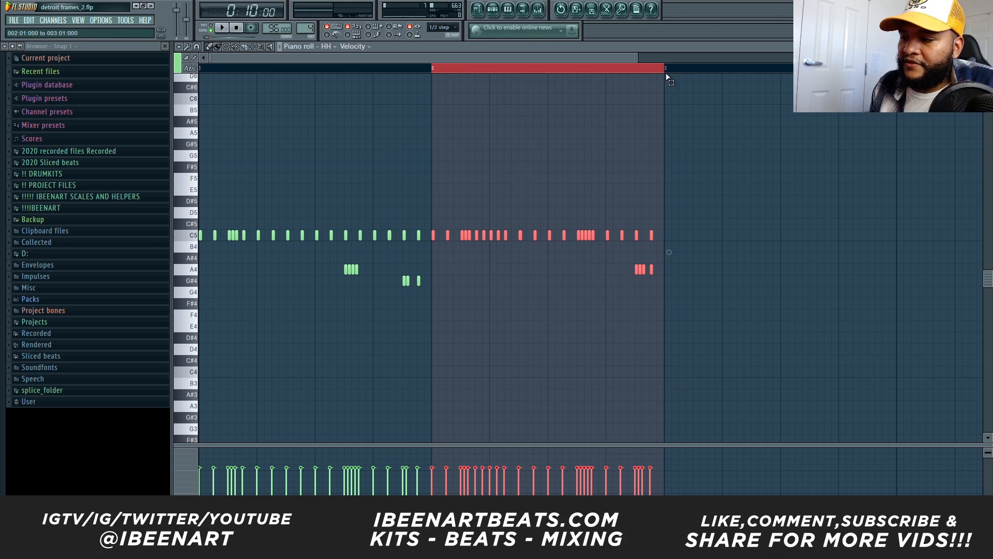
{"action": "left_click", "coordinate": [477, 9]}
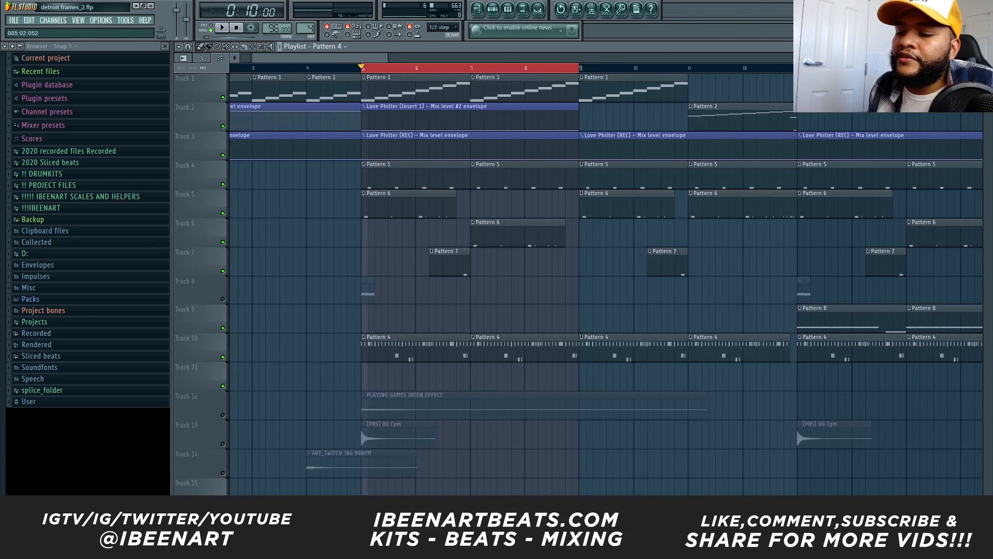
Examine the snare notes of Pattern 6 on Track 5 in the piano roll while the loop plays, and return to the playlist.
{"action": "scroll", "coordinate": [333, 160], "scroll_direction": "up", "scroll_amount": 1}
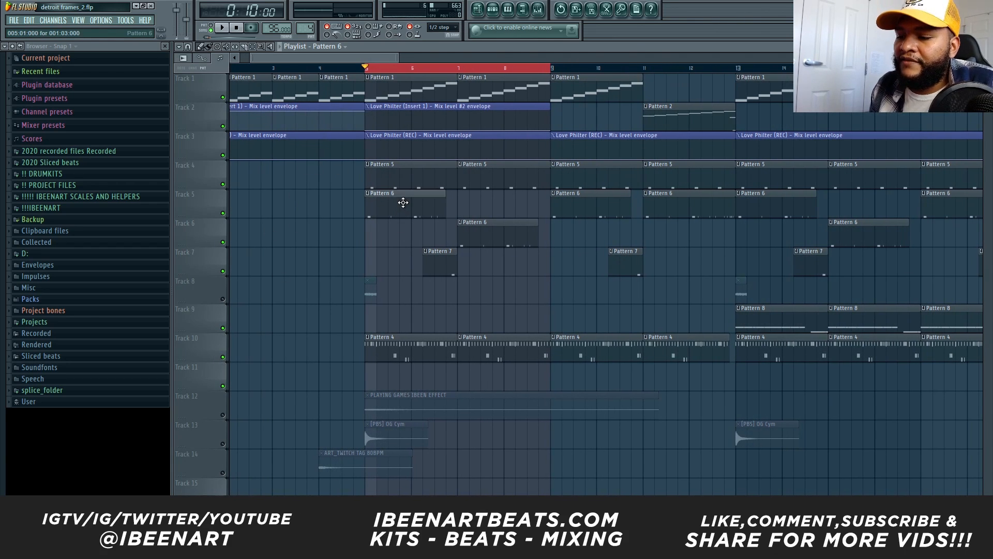
{"action": "double_click", "coordinate": [406, 202]}
{"action": "key", "text": "space"}
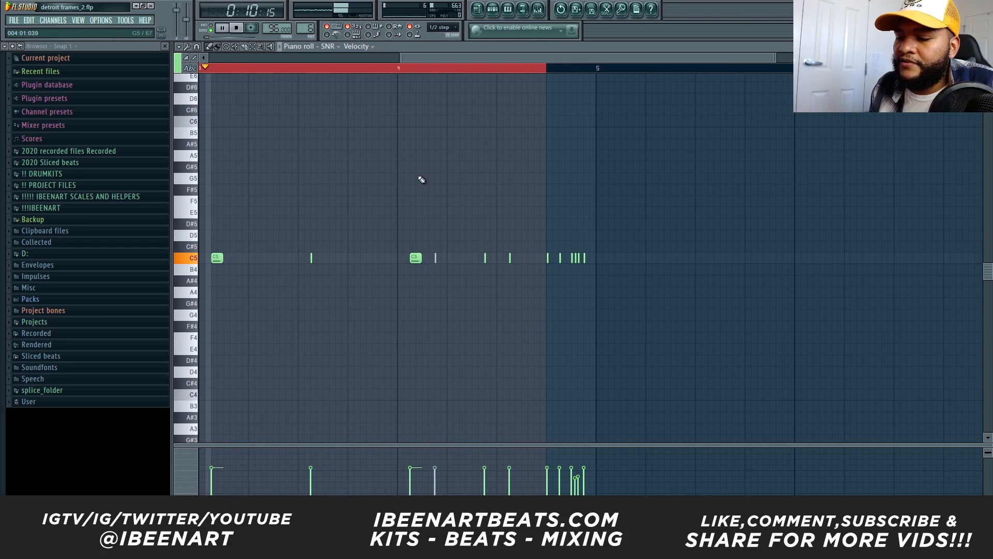
{"action": "left_click", "coordinate": [477, 9]}
{"action": "double_click", "coordinate": [421, 208]}
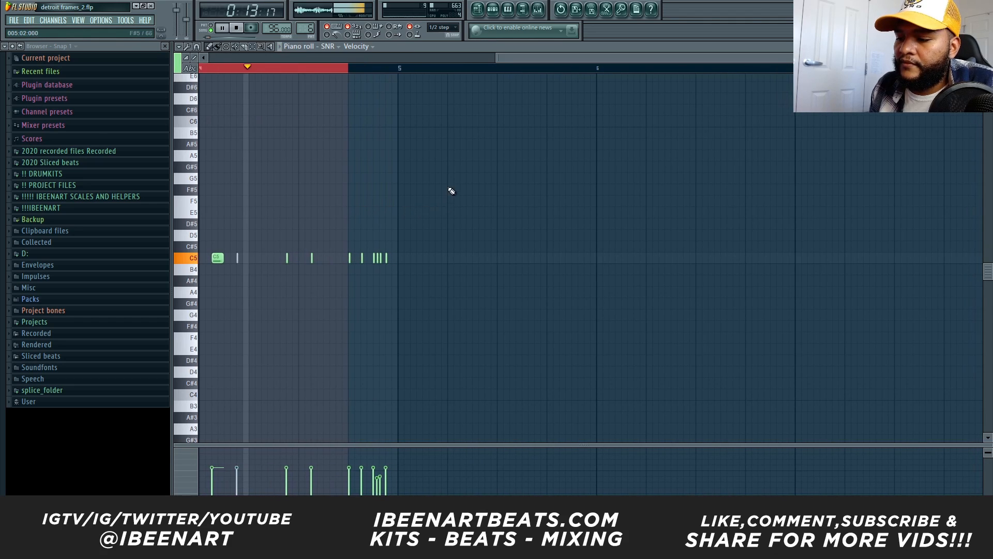
{"action": "left_click", "coordinate": [479, 10]}
Mute Track 7 to hear the loop without Pattern 7, and unmute it again.
{"action": "key", "text": "space"}
{"action": "left_click", "coordinate": [224, 271]}
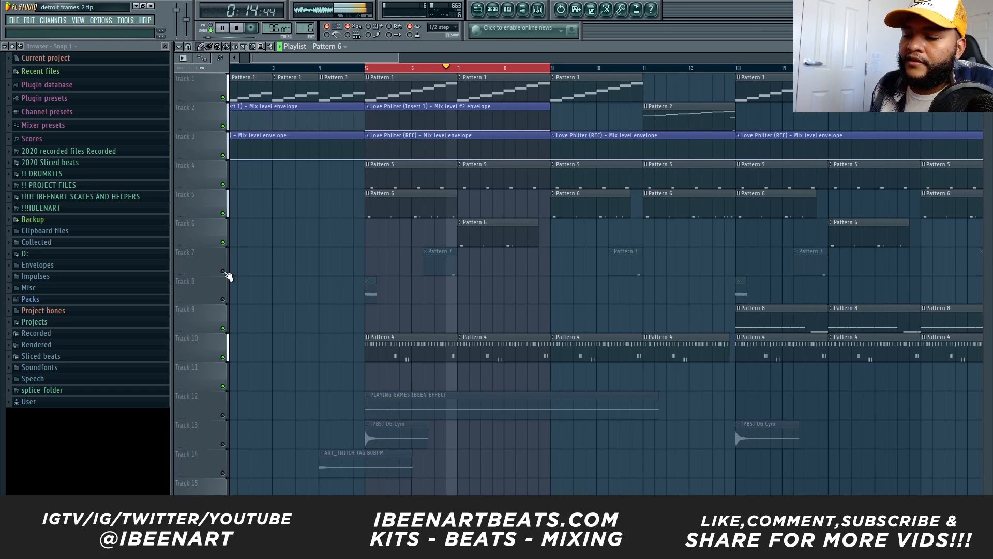
{"action": "left_click", "coordinate": [224, 271]}
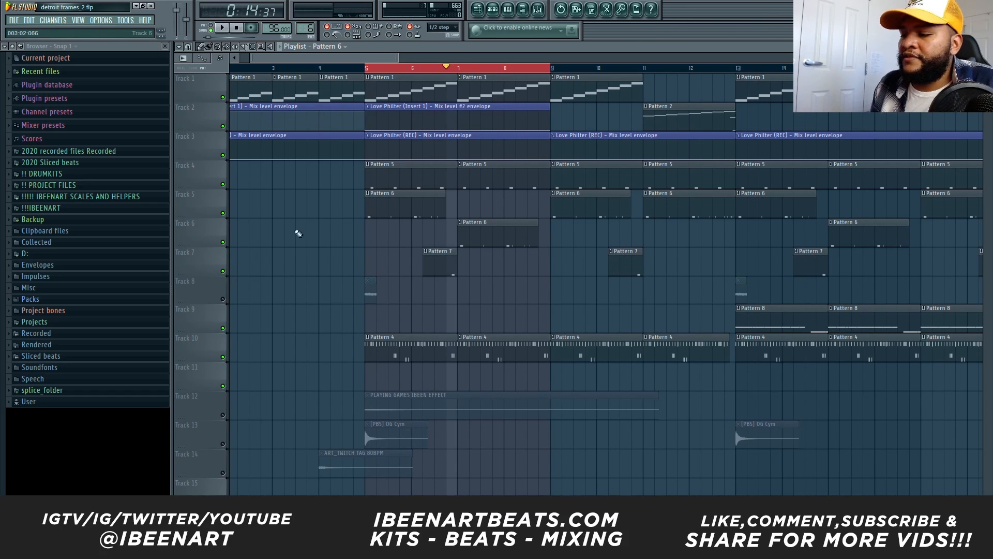
Examine Pattern 7's SNR 2 notes in the piano roll and return to the playlist.
{"action": "scroll", "coordinate": [452, 61], "scroll_direction": "up", "scroll_amount": 3}
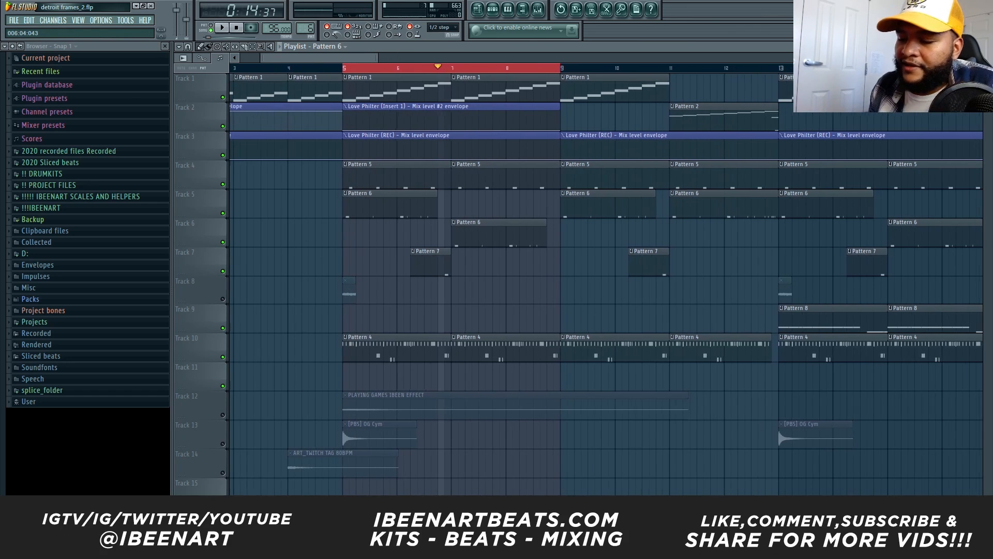
{"action": "double_click", "coordinate": [450, 258]}
{"action": "key", "text": "space"}
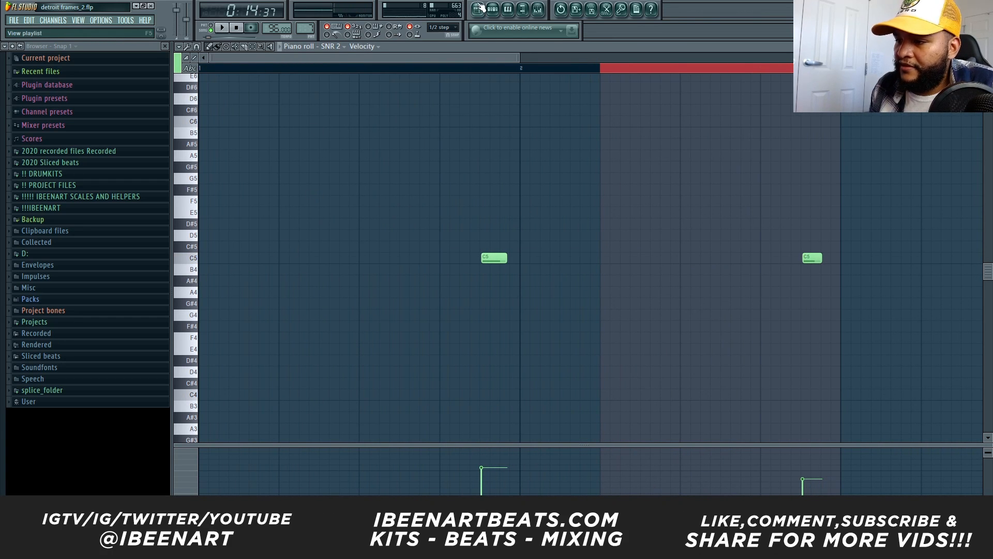
{"action": "key", "text": "F5"}
Play the arrangement from just before bar 7 without a loop region, and stop playback.
{"action": "scroll", "coordinate": [649, 61], "scroll_direction": "up", "scroll_amount": 1}
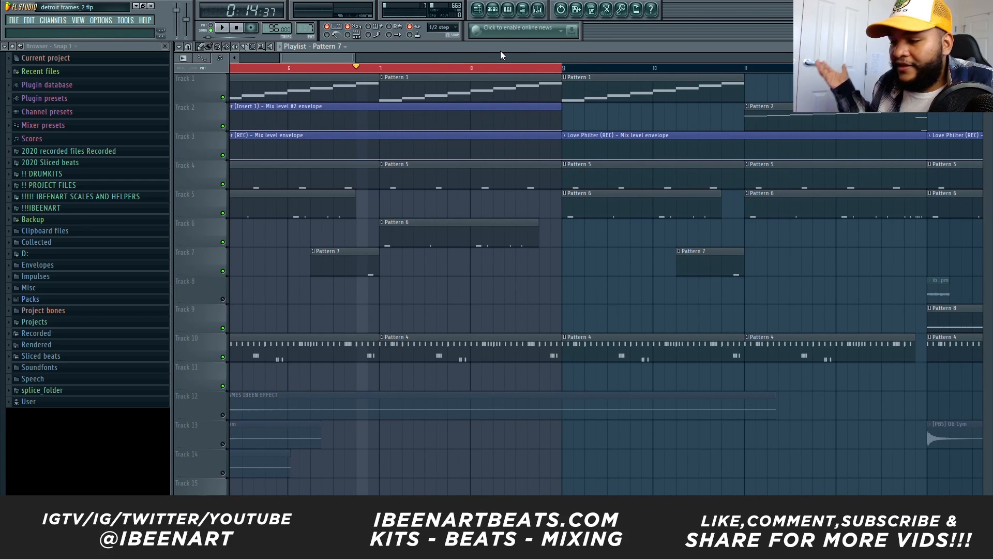
{"action": "scroll", "coordinate": [512, 65], "scroll_direction": "down", "scroll_amount": 2}
{"action": "key", "text": "space"}
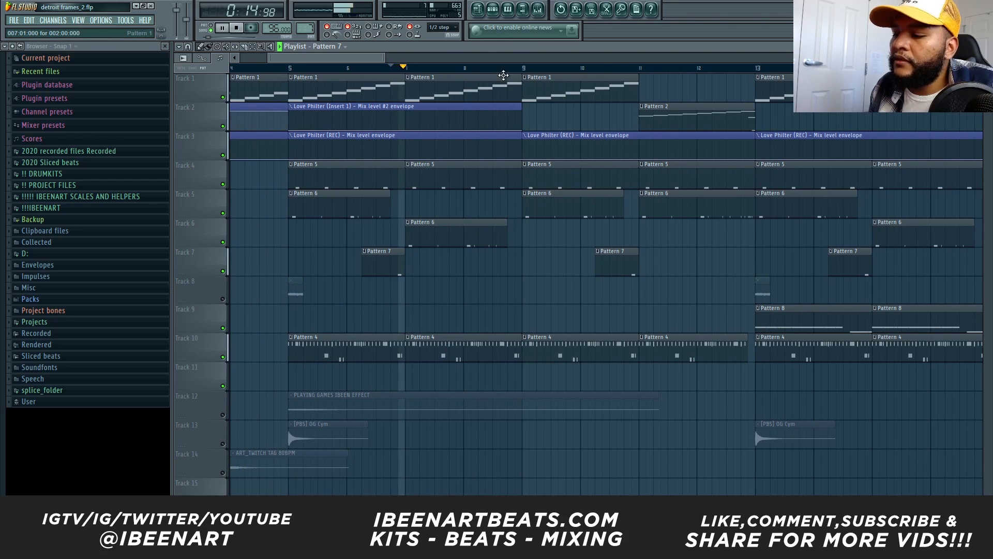
{"action": "scroll", "coordinate": [536, 77], "scroll_direction": "down", "scroll_amount": 3}
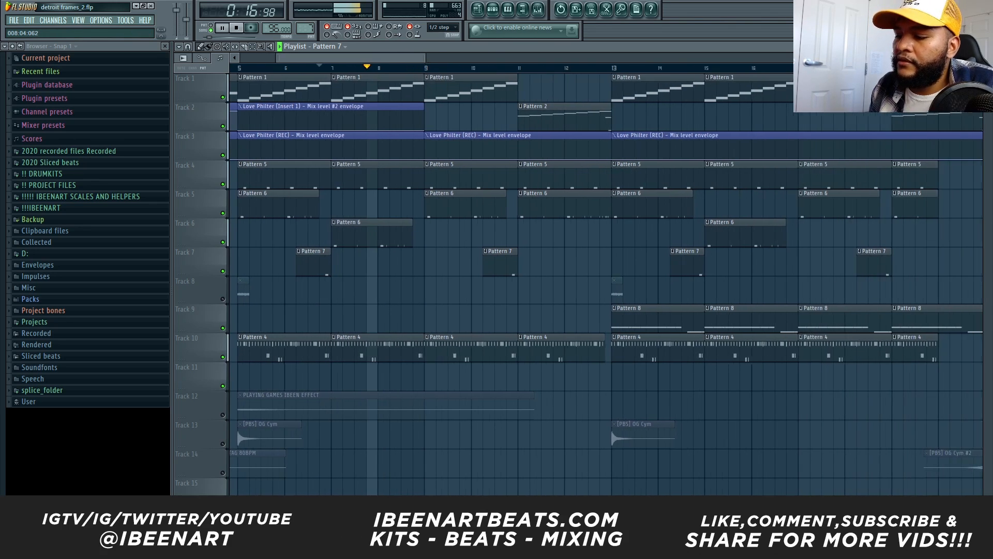
{"action": "scroll", "coordinate": [514, 62], "scroll_direction": "up", "scroll_amount": 1}
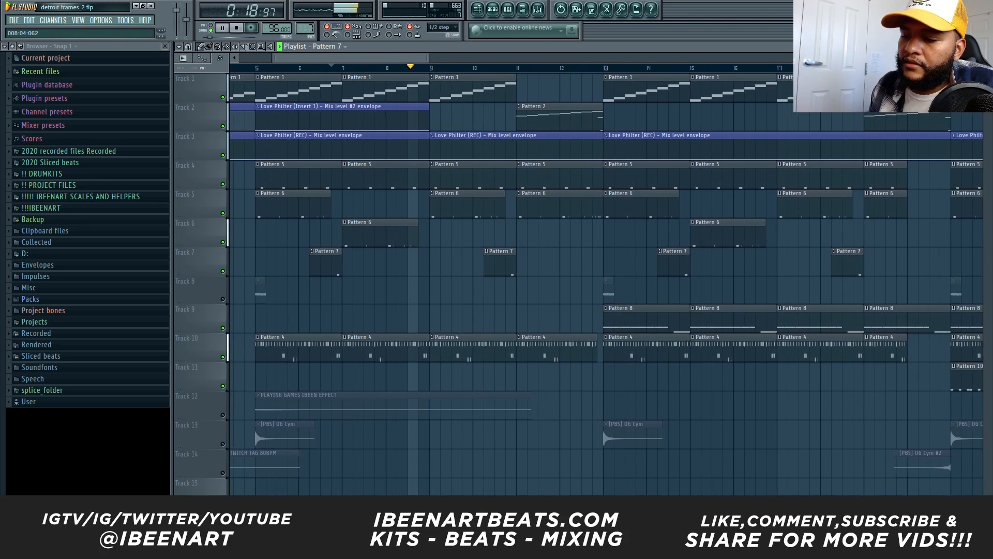
{"action": "key", "text": "space"}
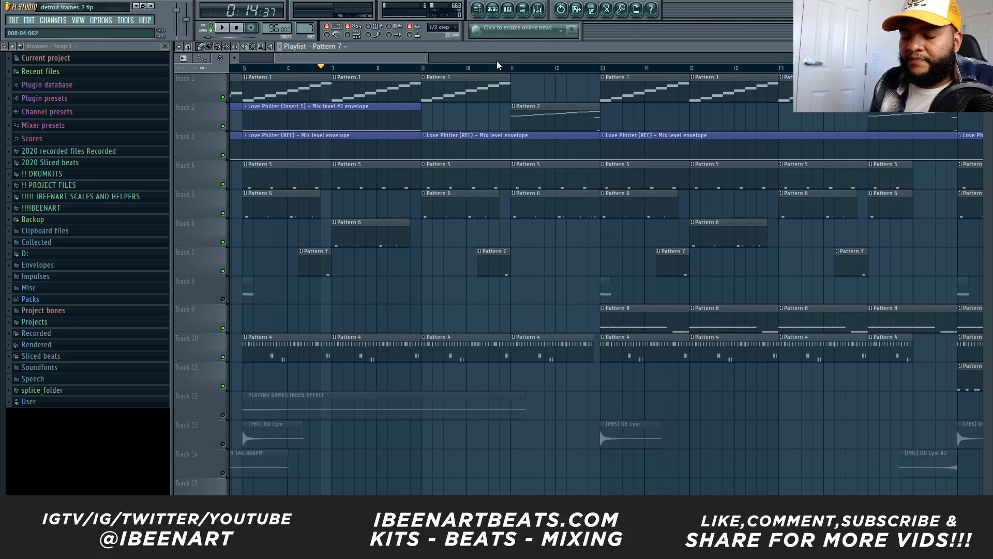
Examine the playlist arrangement around bars 5 to 15, placing the playhead at the start of bar 9 without a loop region.
{"action": "scroll", "coordinate": [436, 61], "scroll_direction": "down", "scroll_amount": 2}
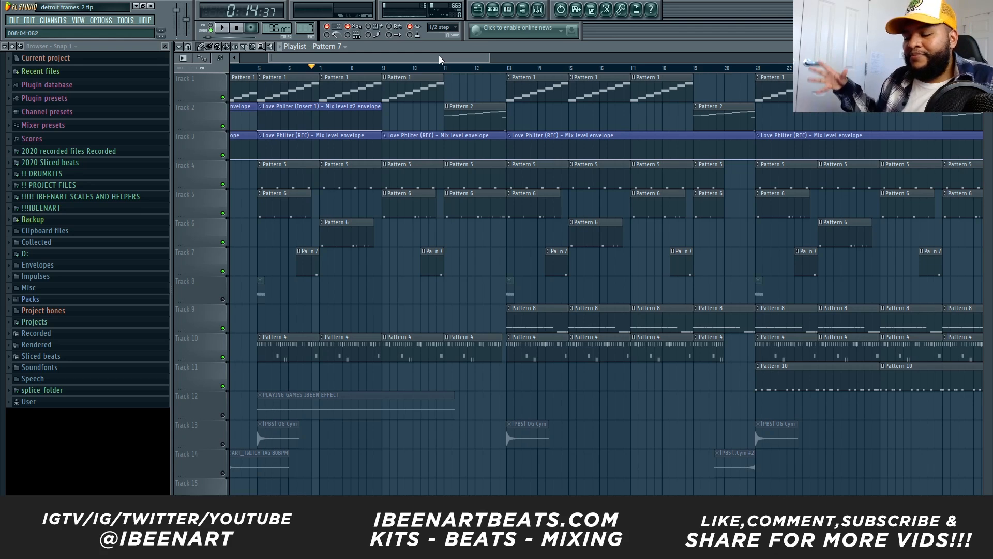
{"action": "scroll", "coordinate": [439, 58], "scroll_direction": "up", "scroll_amount": 2}
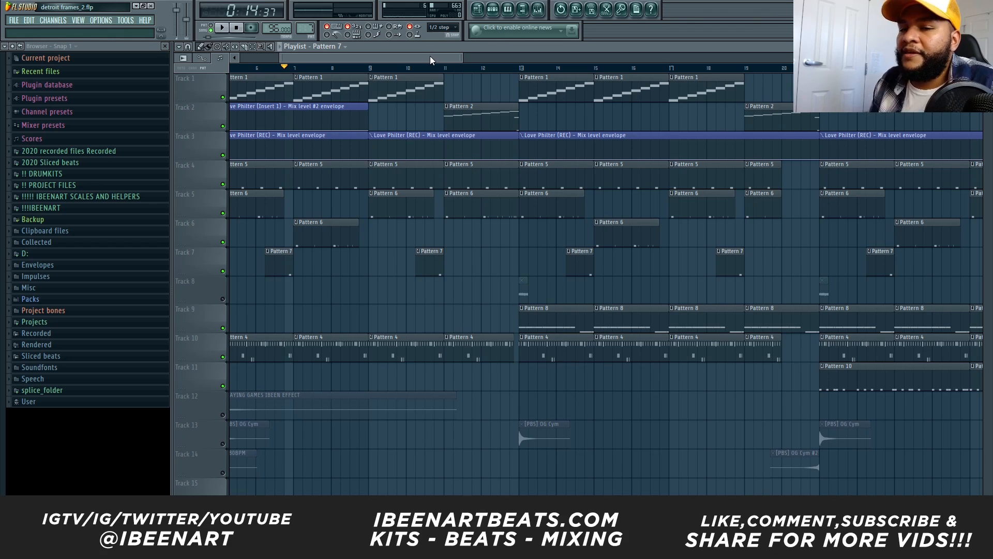
{"action": "scroll", "coordinate": [430, 56], "scroll_direction": "up", "scroll_amount": 4}
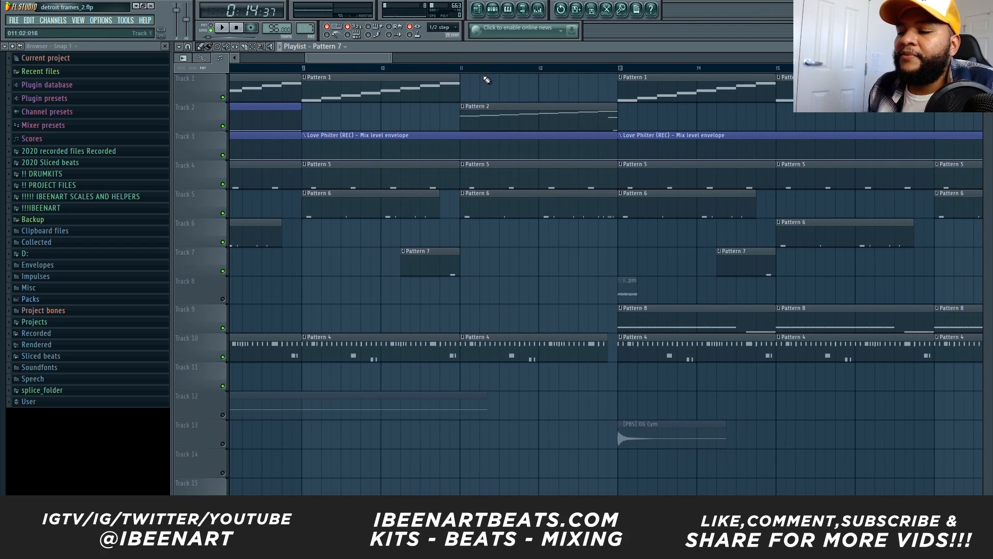
{"action": "scroll", "coordinate": [323, 71], "scroll_direction": "down", "scroll_amount": 2}
{"action": "left_click_drag", "start_coordinate": [282, 68], "coordinate": [421, 69]}
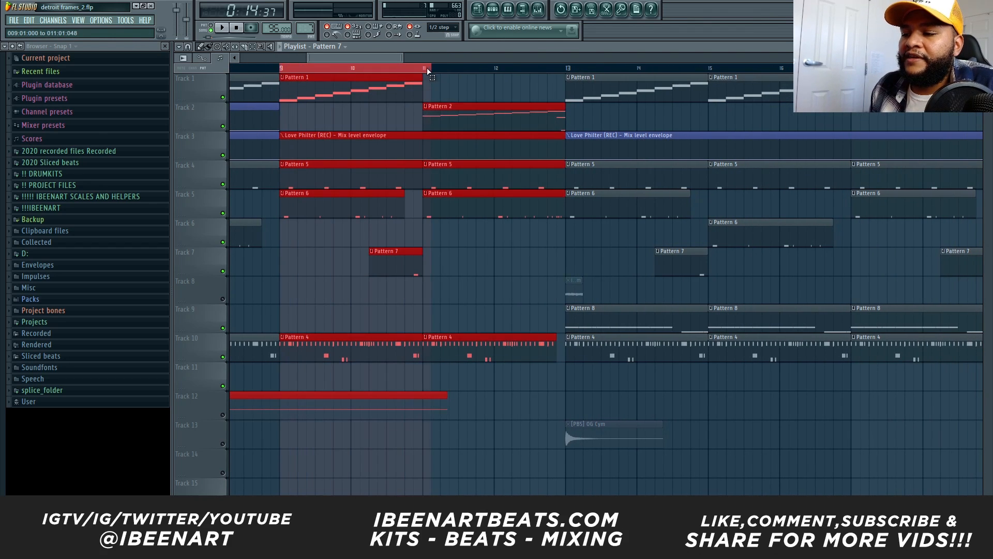
{"action": "left_click", "coordinate": [368, 64]}
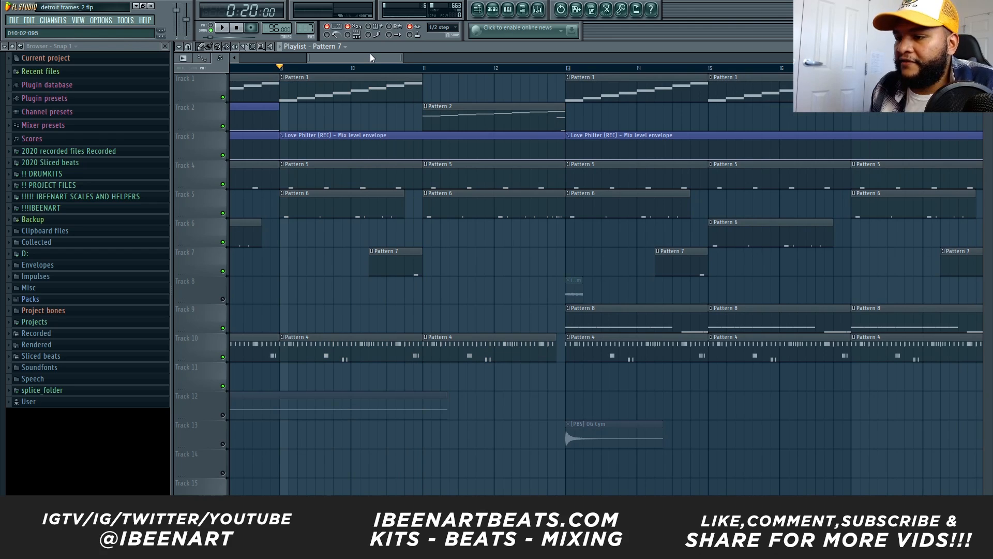
{"action": "scroll", "coordinate": [371, 60], "scroll_direction": "up", "scroll_amount": 2}
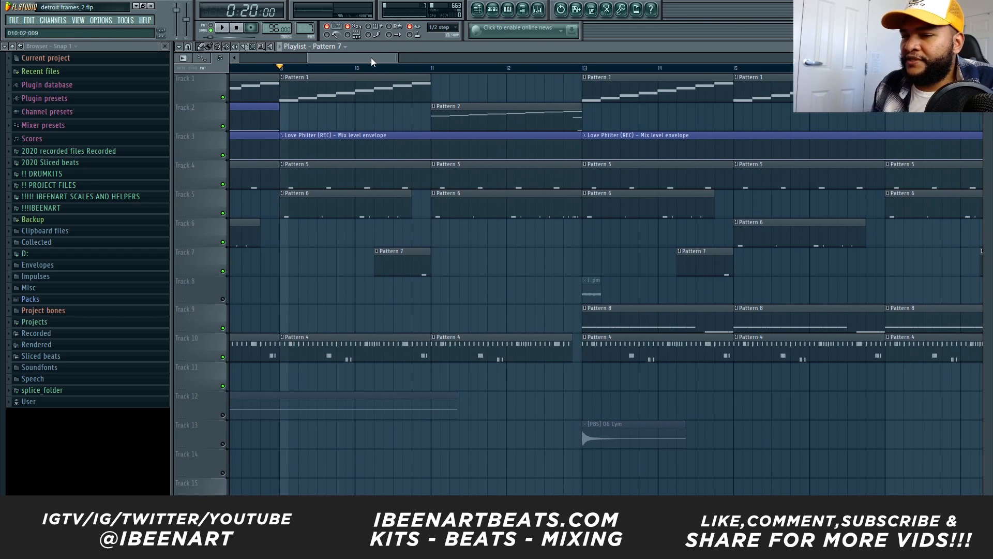
{"action": "scroll", "coordinate": [463, 77], "scroll_direction": "up", "scroll_amount": 2}
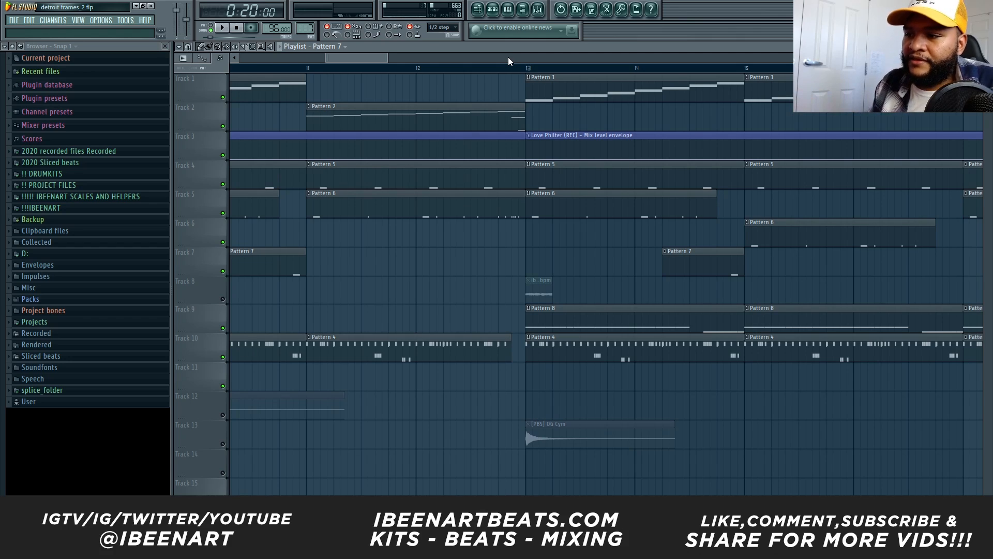
Place the playhead midway through bar 12, under the second half of the Pattern 2 clip on Track 2.
{"action": "scroll", "coordinate": [486, 70], "scroll_direction": "down", "scroll_amount": 2}
{"action": "left_click_drag", "start_coordinate": [386, 68], "coordinate": [467, 71]}
{"action": "left_click", "coordinate": [395, 99], "text": "ctrl"}
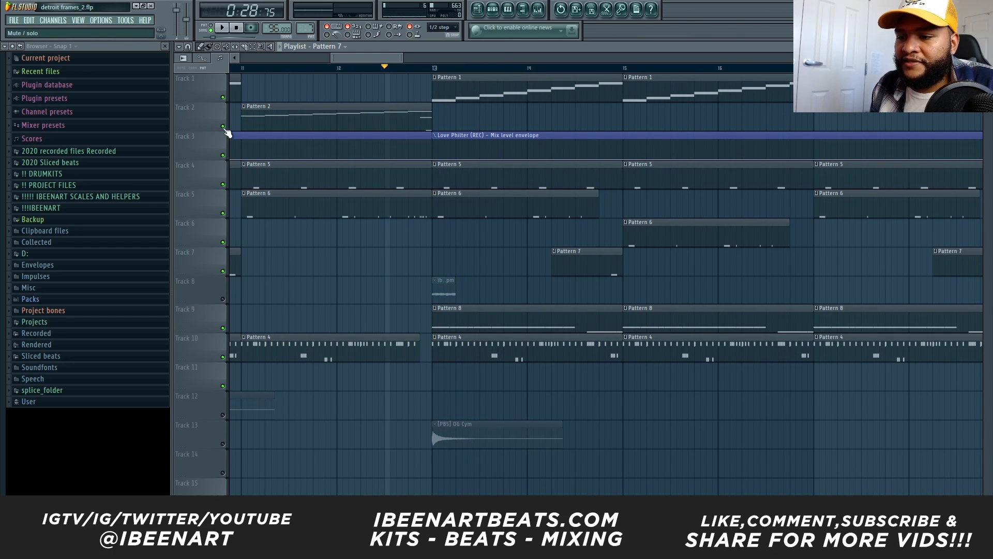
Toggle solo for Track 2, open Pattern 2's sliced sample notes in the piano roll, play them and stop playback.
{"action": "right_click", "coordinate": [223, 127]}
{"action": "double_click", "coordinate": [398, 107]}
{"action": "left_click", "coordinate": [220, 28]}
{"action": "scroll", "coordinate": [384, 58], "scroll_direction": "down", "scroll_amount": 2}
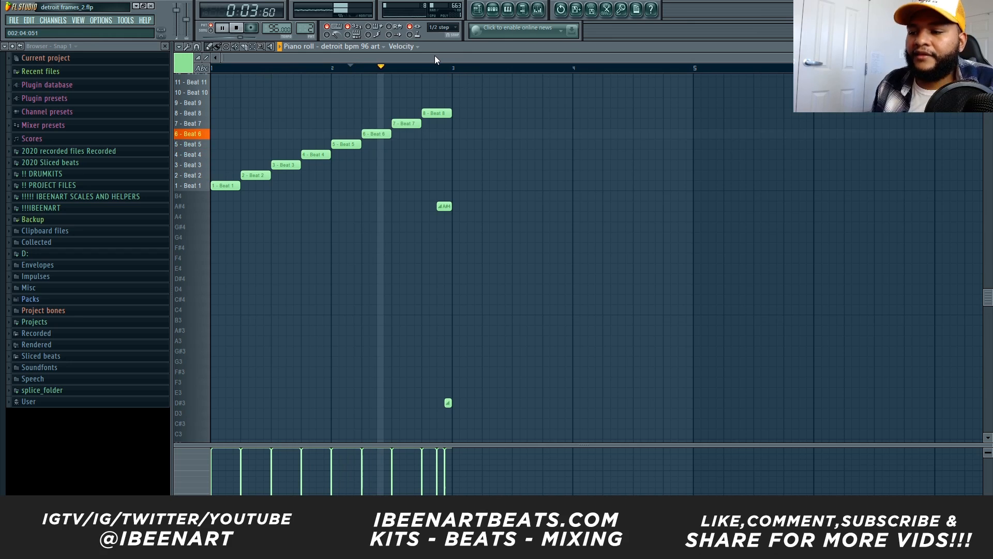
{"action": "key", "text": "space"}
Select Pattern 2's A#4 and D#3 notes in the piano roll to point them out, and return to the playlist.
{"action": "scroll", "coordinate": [477, 262], "scroll_direction": "up", "scroll_amount": 4}
{"action": "left_click_drag", "start_coordinate": [473, 417], "coordinate": [313, 170]}
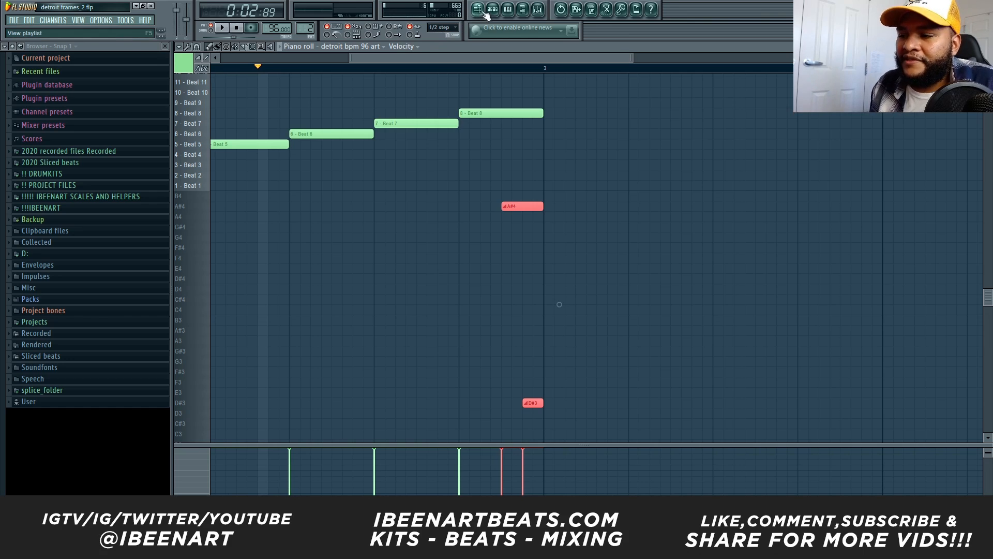
{"action": "scroll", "coordinate": [492, 60], "scroll_direction": "up", "scroll_amount": 3}
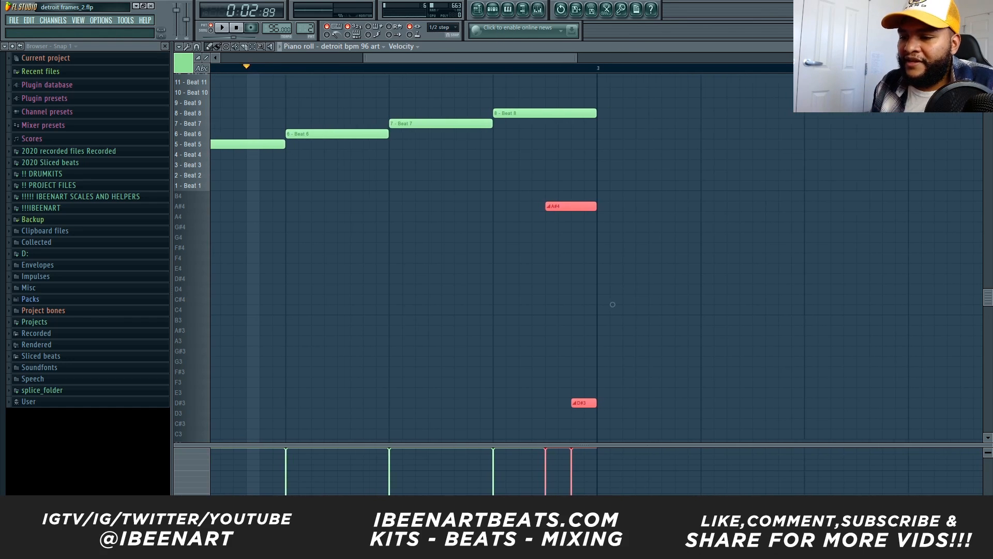
{"action": "left_click_drag", "start_coordinate": [507, 57], "coordinate": [533, 59]}
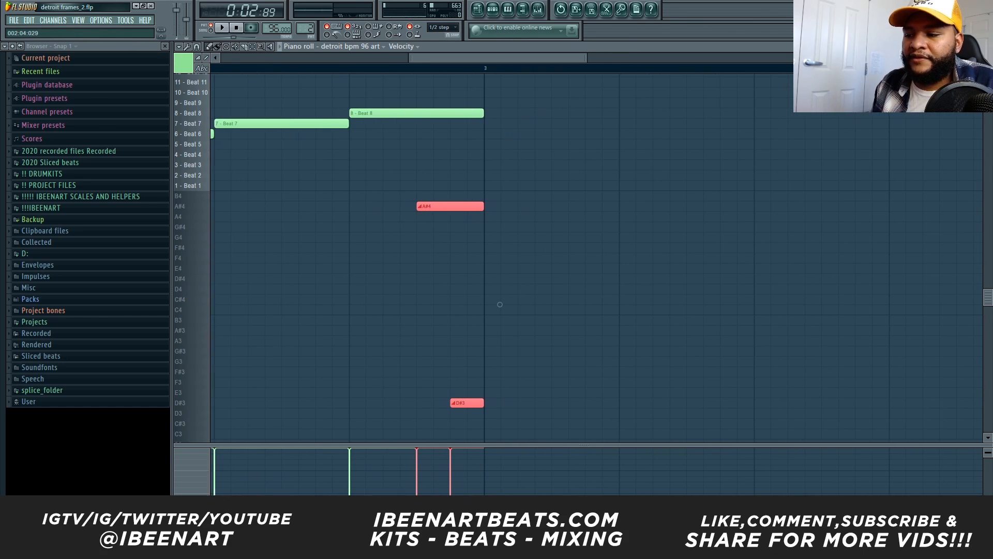
{"action": "left_click", "coordinate": [484, 11]}
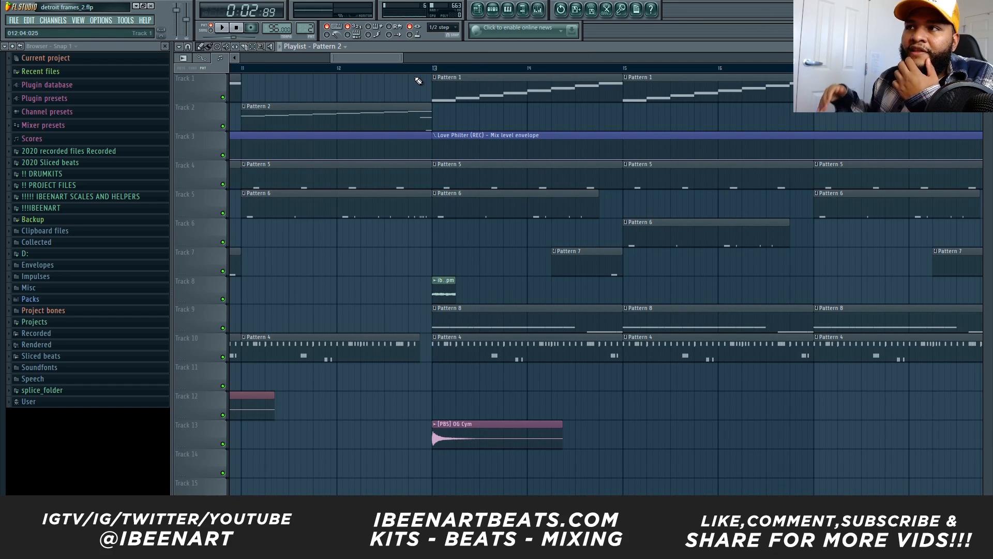
Play the arrangement from bar 13 and follow it in the playlist.
{"action": "scroll", "coordinate": [405, 66], "scroll_direction": "down", "scroll_amount": 3}
{"action": "left_click", "coordinate": [296, 68]}
{"action": "key", "text": "space"}
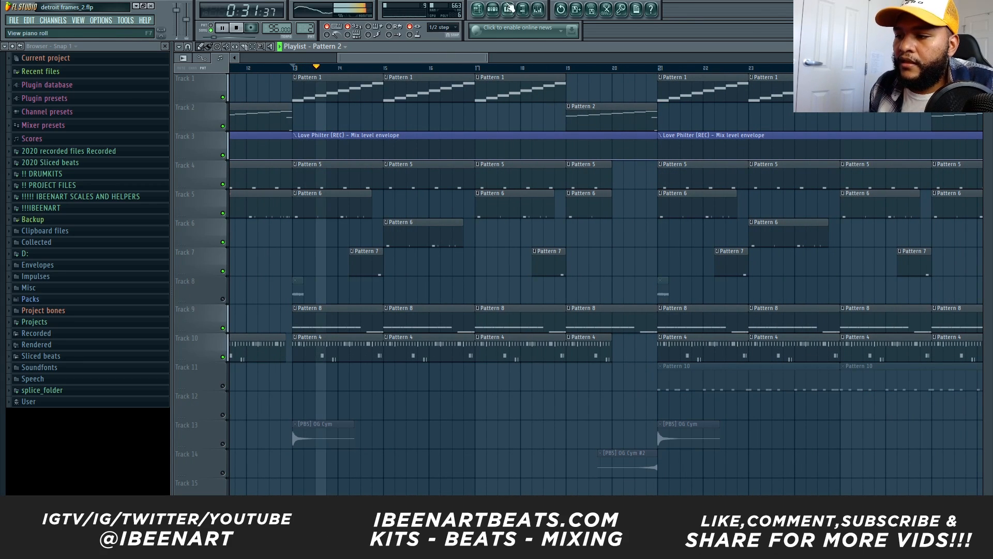
{"action": "left_click", "coordinate": [508, 9]}
{"action": "left_click", "coordinate": [477, 10]}
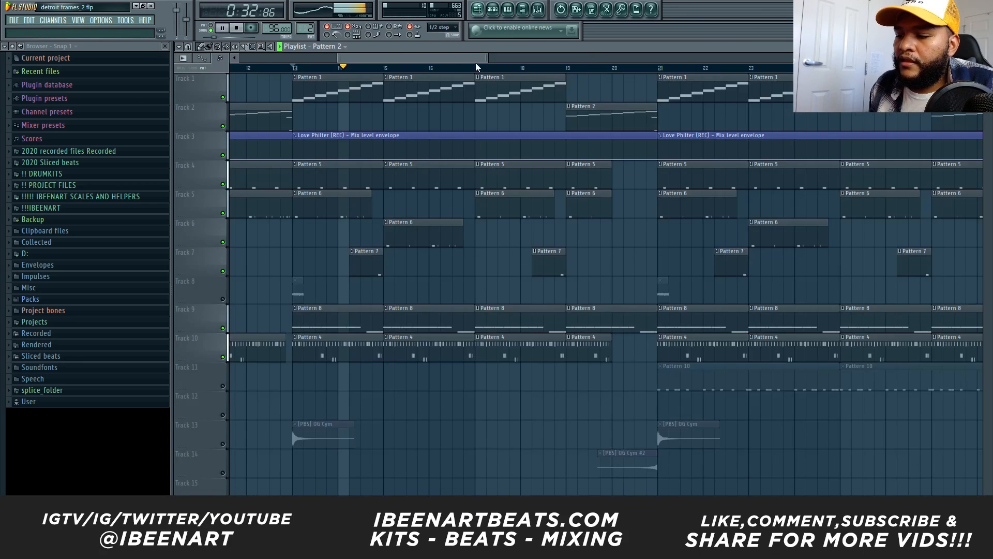
Examine Pattern 8's 808 (Metro)_5 notes in the piano roll during playback, and restart playback with only this pattern.
{"action": "double_click", "coordinate": [374, 321]}
{"action": "scroll", "coordinate": [450, 262], "scroll_direction": "down", "scroll_amount": 2}
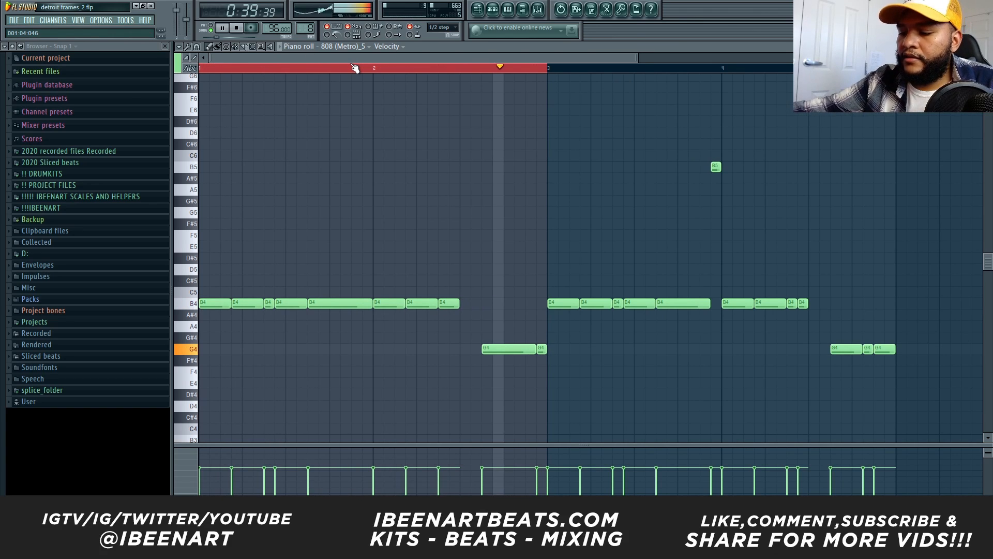
{"action": "key", "text": "space"}
{"action": "left_click", "coordinate": [221, 27]}
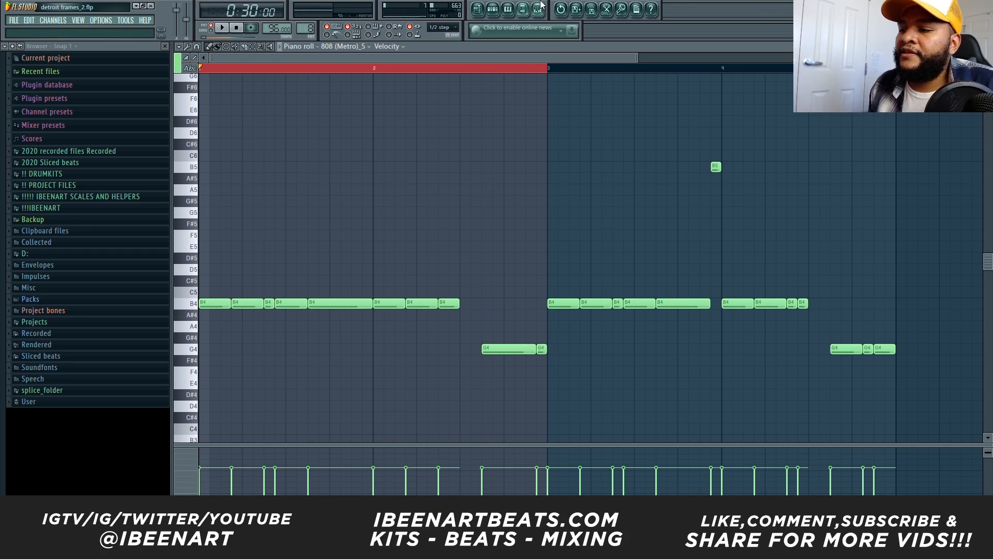
Examine the Fruity WaveShaper curve on mixer Insert 6 while the 808 plays, and stop playback.
{"action": "key", "text": "F9"}
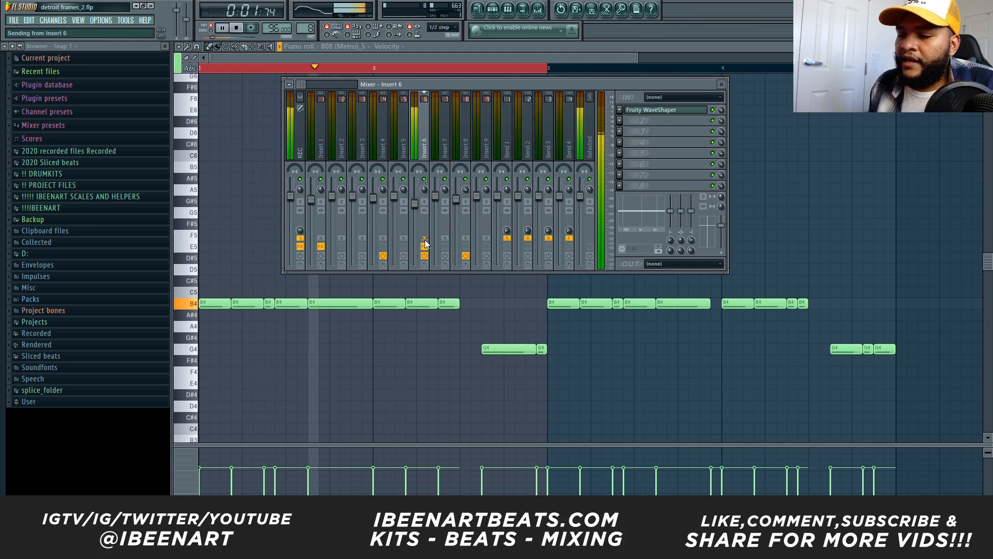
{"action": "left_click", "coordinate": [655, 113]}
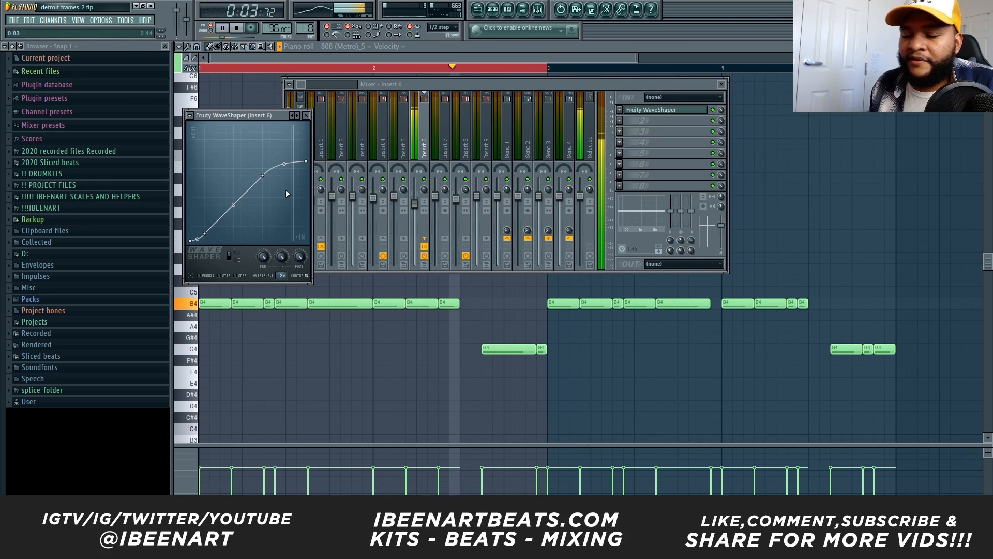
{"action": "key", "text": "space"}
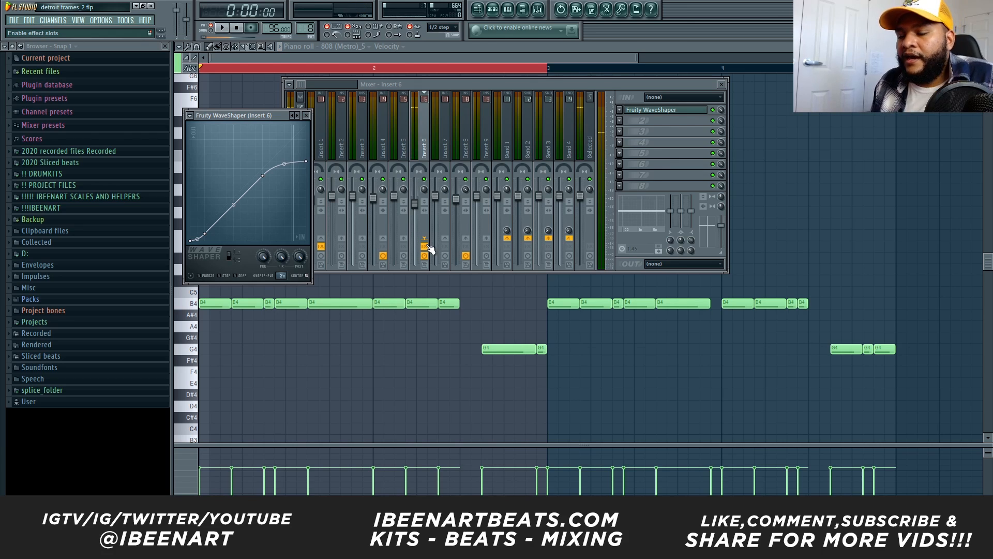
Switch Insert 6's effects off and back on during playback to compare the 808 with and without Fruity WaveShaper.
{"action": "left_click", "coordinate": [428, 248]}
{"action": "left_click_drag", "start_coordinate": [438, 85], "coordinate": [529, 104]}
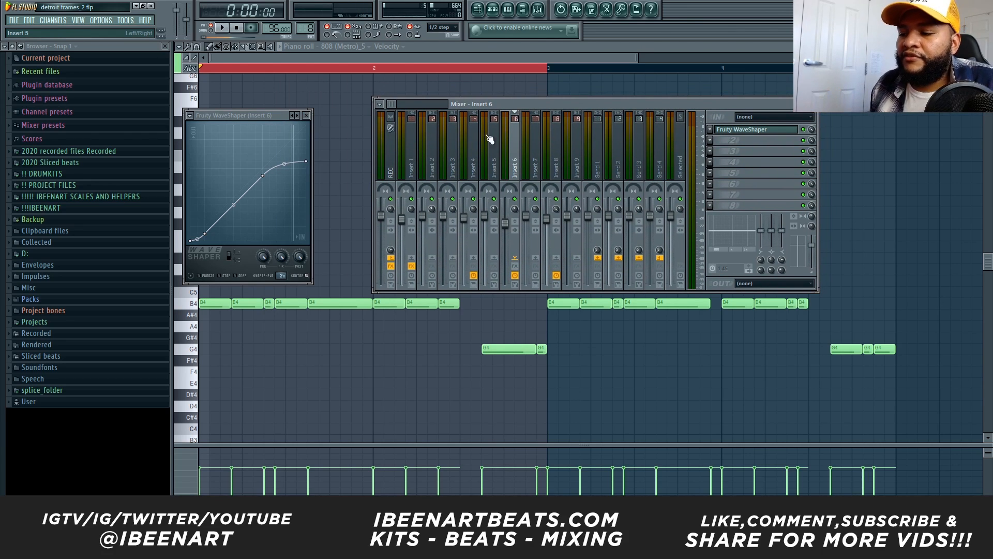
{"action": "key", "text": "space"}
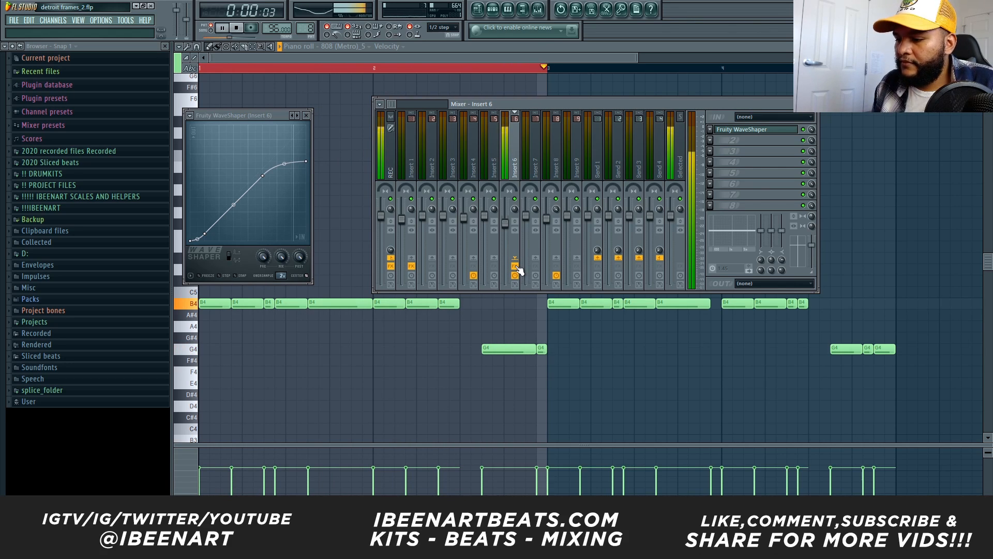
{"action": "key", "text": "space"}
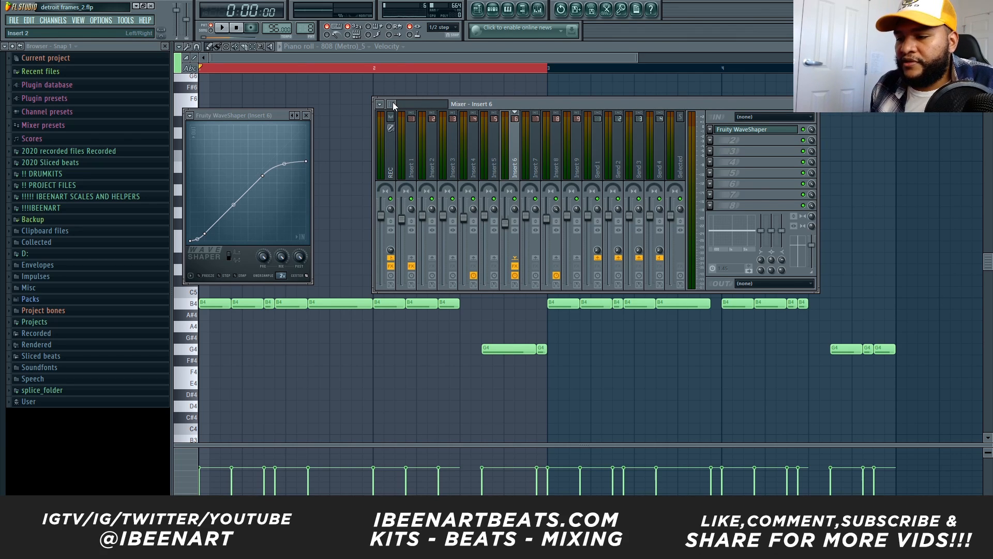
Review the 808 (Metro)_5 channel settings from the step sequencer and return to the playlist.
{"action": "left_click_drag", "start_coordinate": [256, 116], "coordinate": [284, 92]}
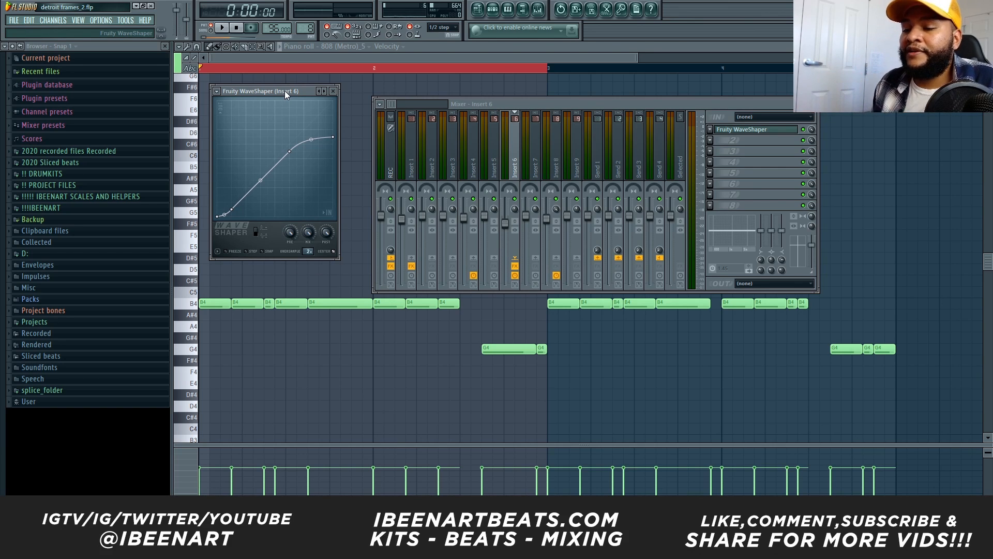
{"action": "key", "text": "F6"}
{"action": "left_click", "coordinate": [217, 273]}
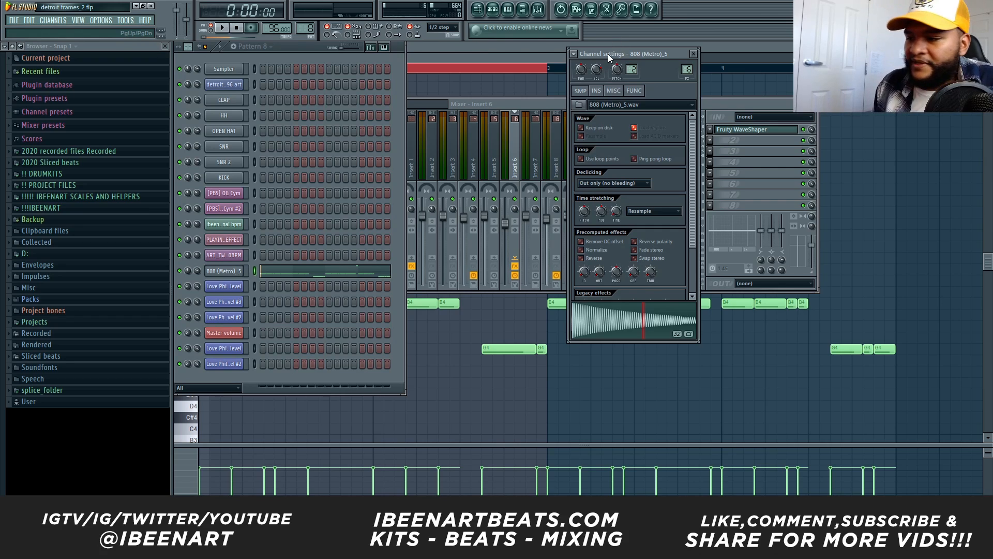
{"action": "left_click", "coordinate": [492, 10]}
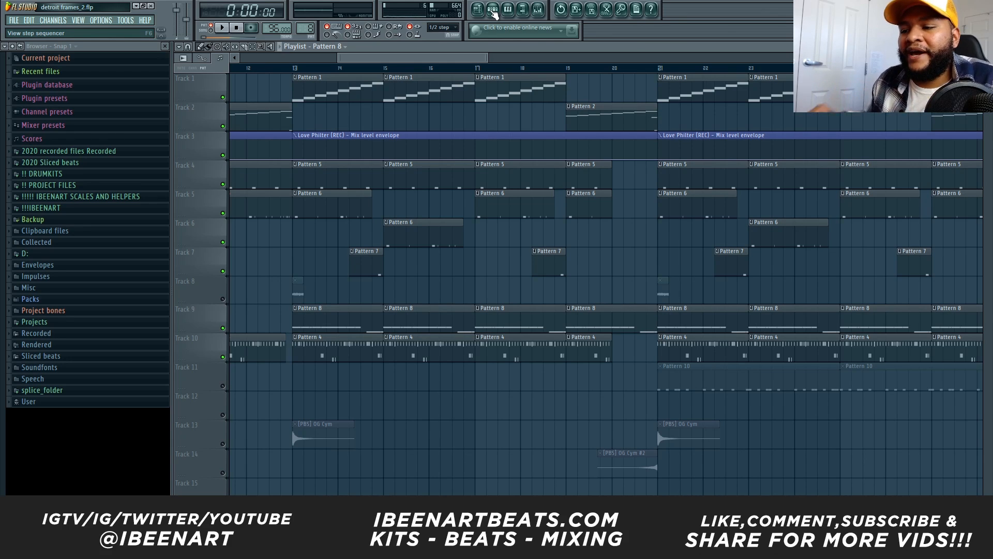
Place the playhead at bar 21 and open Pattern 10's KICK notes from Track 11 in the piano roll.
{"action": "scroll", "coordinate": [477, 56], "scroll_direction": "down", "scroll_amount": 3}
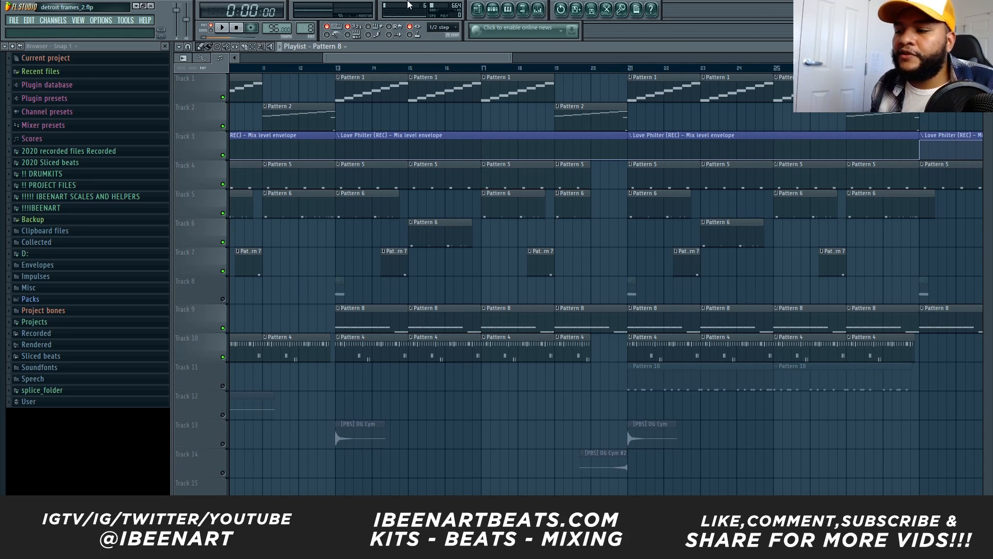
{"action": "scroll", "coordinate": [473, 57], "scroll_direction": "up", "scroll_amount": 1}
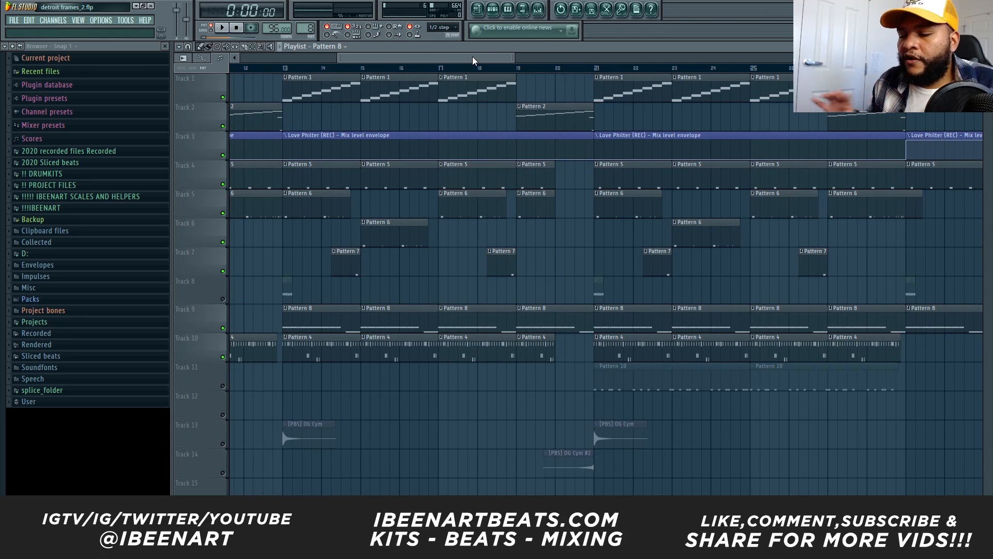
{"action": "scroll", "coordinate": [470, 58], "scroll_direction": "up", "scroll_amount": 2}
{"action": "left_click", "coordinate": [472, 68]}
{"action": "double_click", "coordinate": [476, 379]}
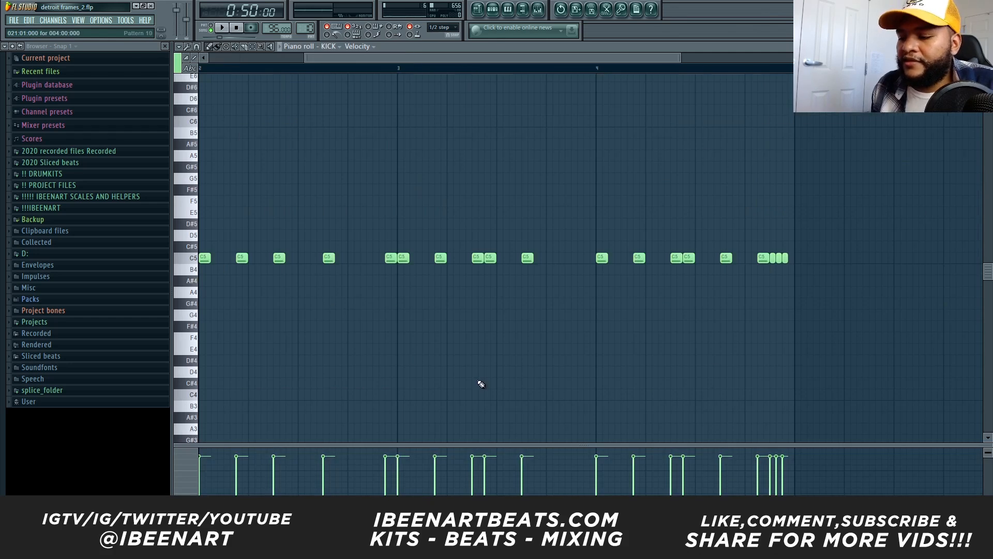
Follow Pattern 10's kick notes in the piano roll while the arrangement plays, return to the playlist and stop playback.
{"action": "scroll", "coordinate": [487, 266], "scroll_direction": "down", "scroll_amount": 1}
{"action": "key", "text": "space"}
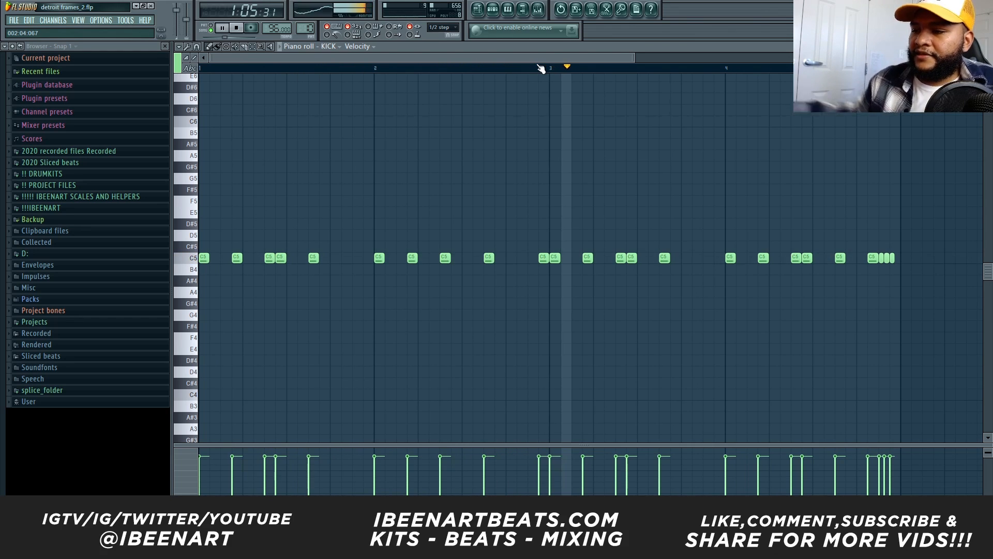
{"action": "key", "text": "F5"}
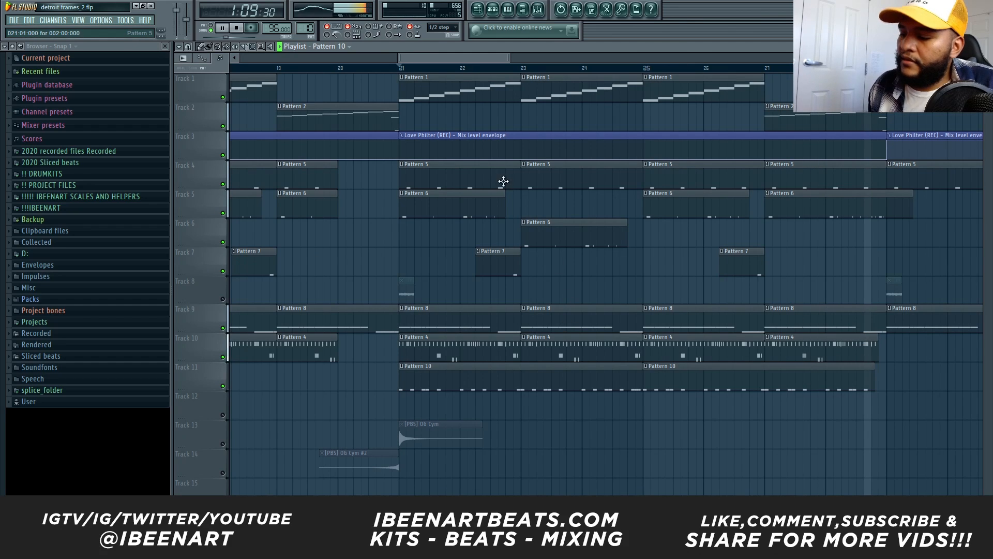
{"action": "key", "text": "space"}
Examine the full length of Pattern 10's KICK notes again in the piano roll and return to the playlist.
{"action": "double_click", "coordinate": [597, 373]}
{"action": "right_click", "coordinate": [618, 266], "text": "ctrl"}
{"action": "scroll", "coordinate": [565, 81], "scroll_direction": "down", "scroll_amount": 6}
{"action": "scroll", "coordinate": [564, 77], "scroll_direction": "up", "scroll_amount": 1}
{"action": "left_click_drag", "start_coordinate": [692, 277], "coordinate": [400, 240]}
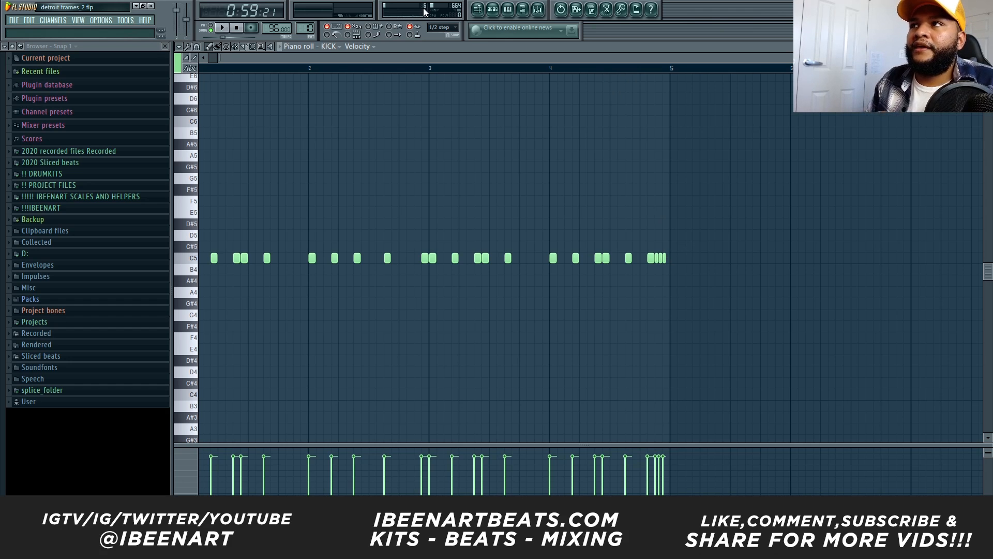
{"action": "left_click", "coordinate": [479, 11]}
Undo the accidental Pattern 6 clip change and play the arrangement from late in bar 24 into bar 29.
{"action": "mouse_move", "coordinate": [618, 222]}
{"action": "left_mouse_down"}
{"action": "mouse_move", "coordinate": [671, 221]}
{"action": "mouse_move", "coordinate": [617, 222]}
{"action": "left_mouse_up"}
{"action": "key", "text": "ctrl+z"}
{"action": "scroll", "coordinate": [581, 207], "scroll_direction": "down", "scroll_amount": 1}
{"action": "scroll", "coordinate": [585, 155], "scroll_direction": "up", "scroll_amount": 2}
{"action": "scroll", "coordinate": [539, 117], "scroll_direction": "right", "scroll_amount": 1}
{"action": "key", "text": "space"}
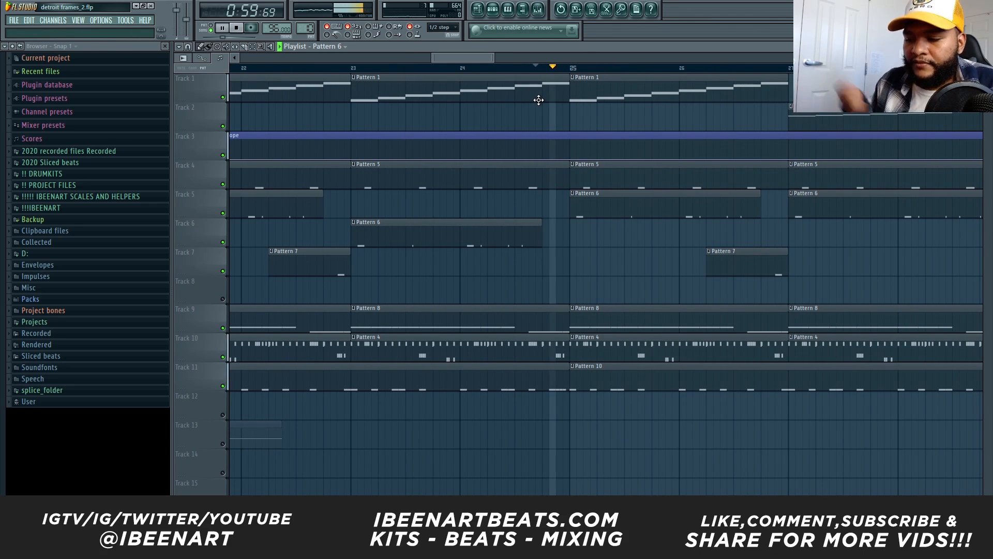
{"action": "key", "text": "space"}
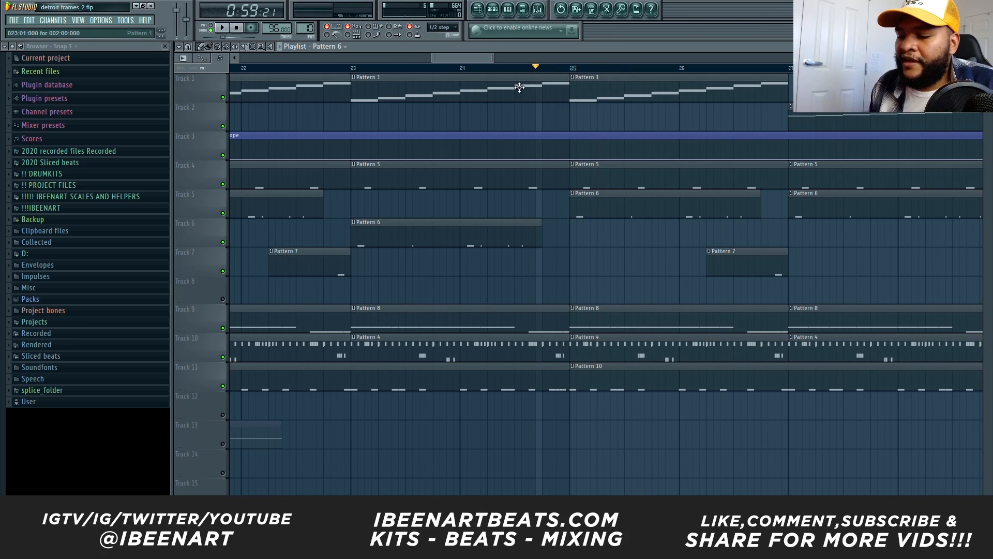
{"action": "scroll", "coordinate": [523, 58], "scroll_direction": "down", "scroll_amount": 2}
{"action": "key", "text": "space"}
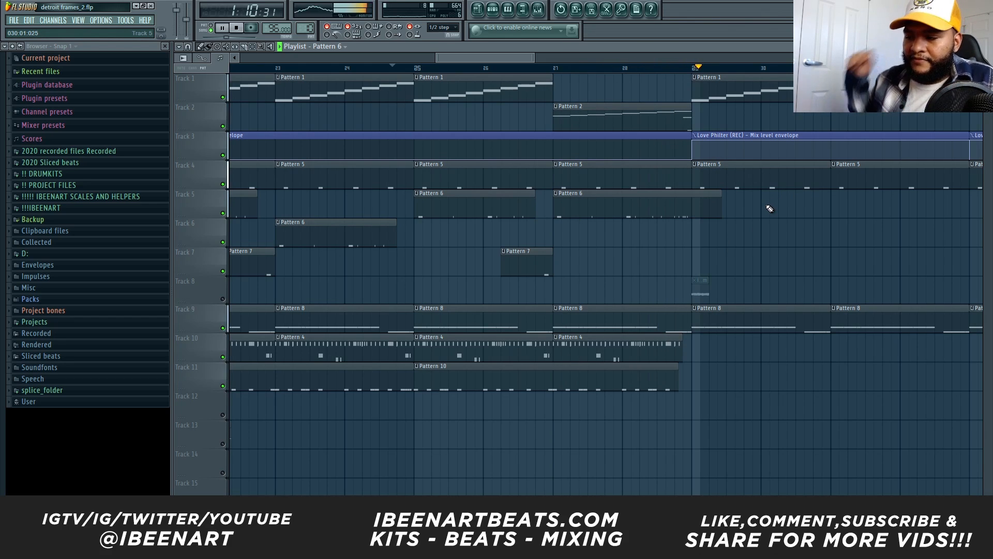
Stop playback and look over the section change at bar 29, then the whole arrangement.
{"action": "key", "text": "space"}
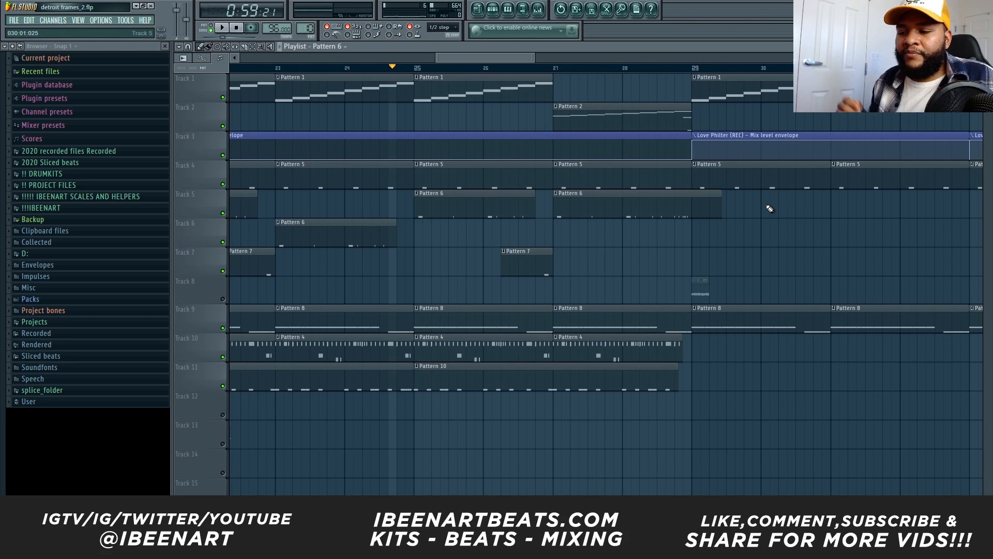
{"action": "left_click_drag", "start_coordinate": [533, 58], "coordinate": [604, 57]}
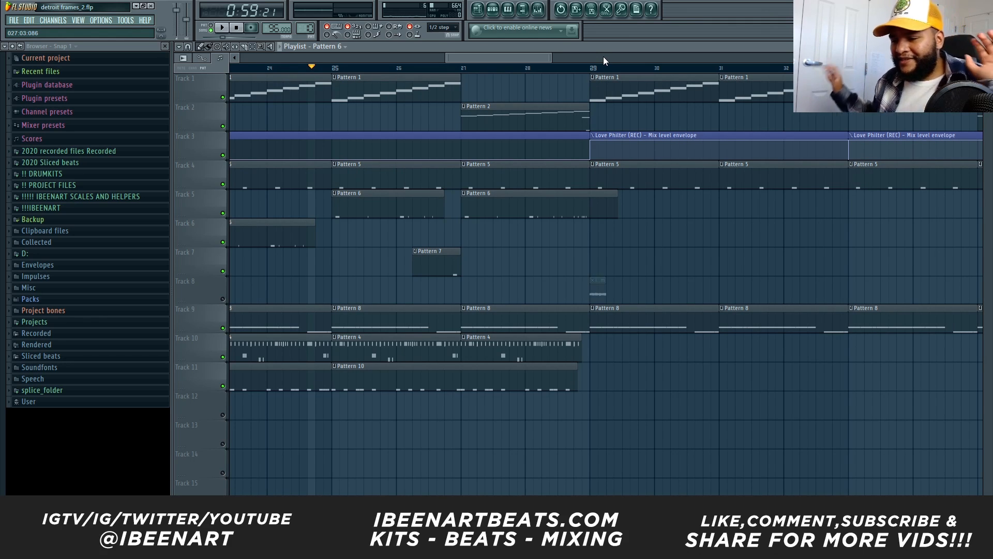
{"action": "scroll", "coordinate": [553, 56], "scroll_direction": "up", "scroll_amount": 2}
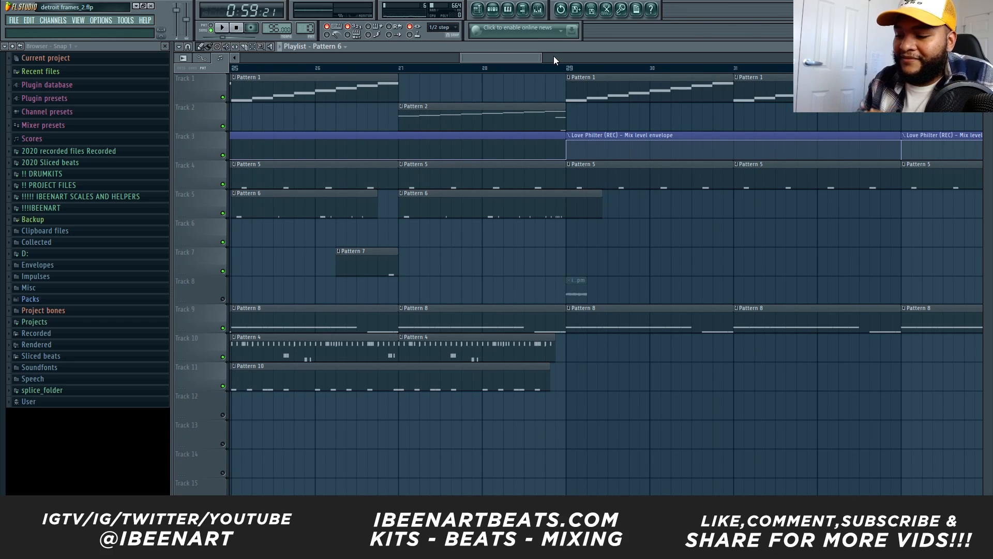
{"action": "scroll", "coordinate": [553, 56], "scroll_direction": "up", "scroll_amount": 1}
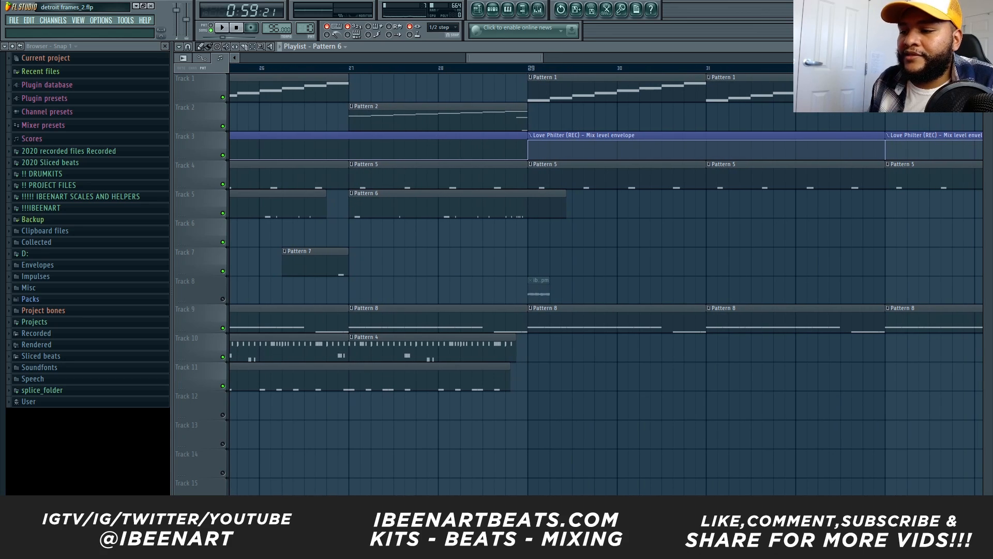
{"action": "scroll", "coordinate": [520, 52], "scroll_direction": "down", "scroll_amount": 3}
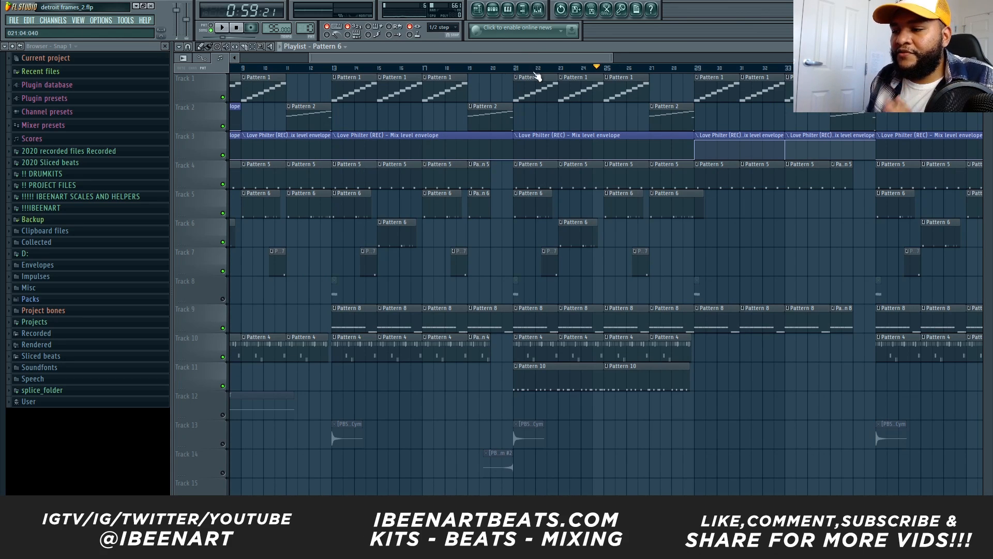
{"action": "scroll", "coordinate": [565, 109], "scroll_direction": "down", "scroll_amount": 2}
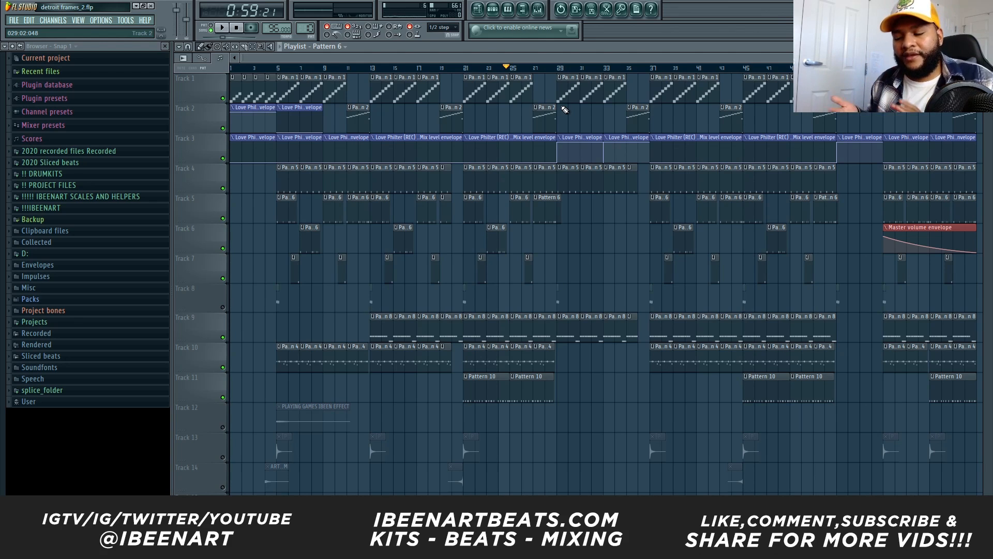
Enable all playlist tracks and highlight the sections from bar 5 to 13 and from bar 13 to 21.
{"action": "right_click", "coordinate": [223, 98]}
{"action": "right_click", "coordinate": [223, 99]}
{"action": "left_click_drag", "start_coordinate": [277, 68], "coordinate": [369, 68], "text": "ctrl"}
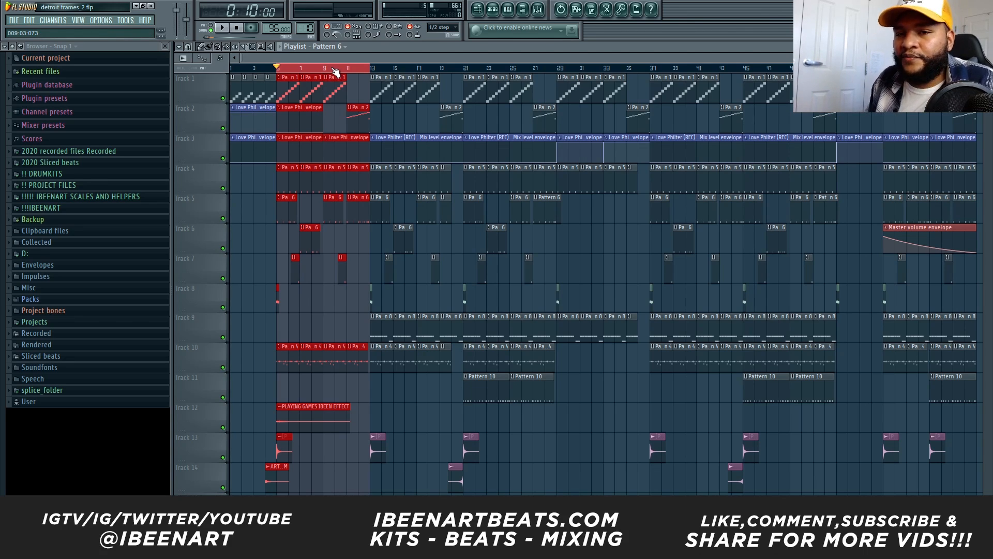
{"action": "left_click_drag", "start_coordinate": [370, 85], "coordinate": [467, 76]}
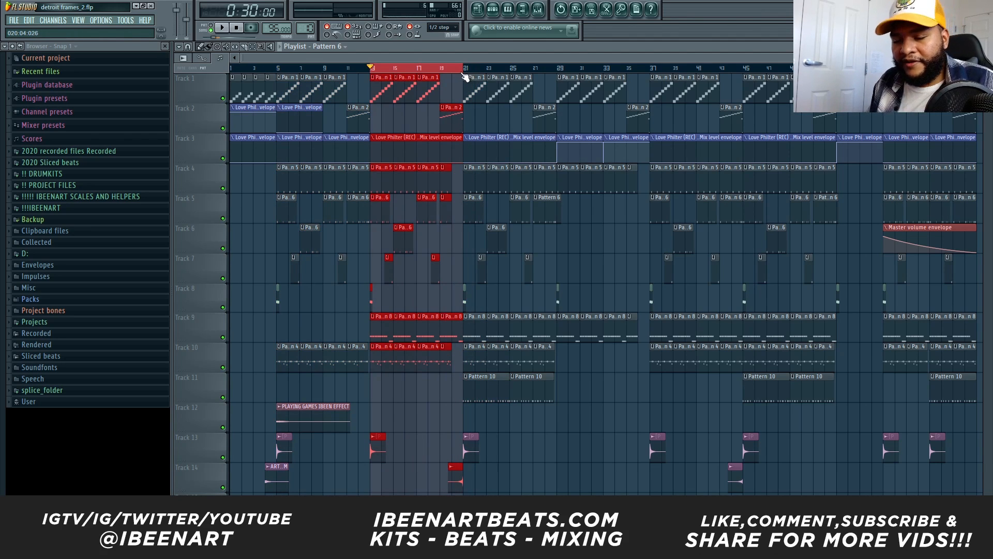
{"action": "left_click", "coordinate": [430, 116], "text": "ctrl"}
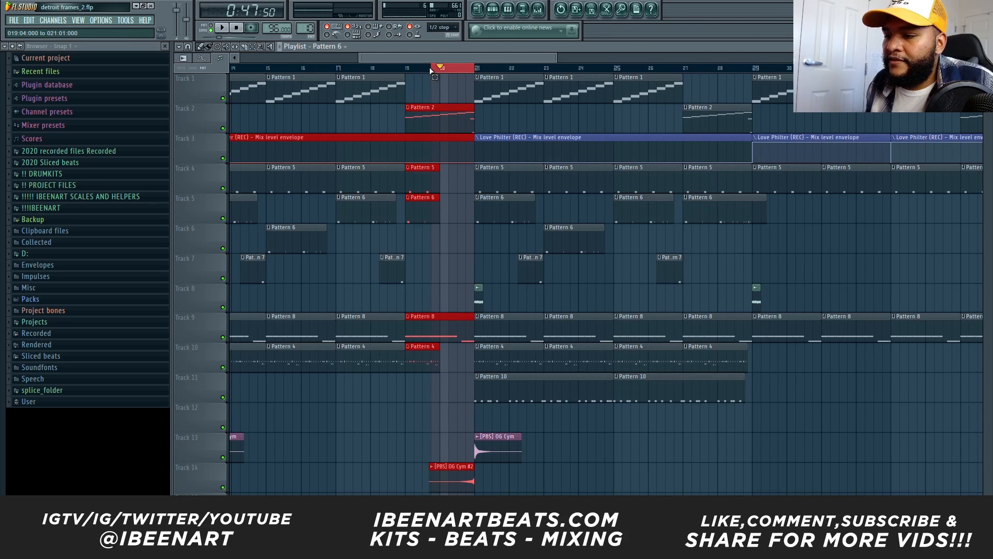
Select bars 19 to 23 and examine the transition into bar 21.
{"action": "left_click_drag", "start_coordinate": [410, 69], "coordinate": [542, 72]}
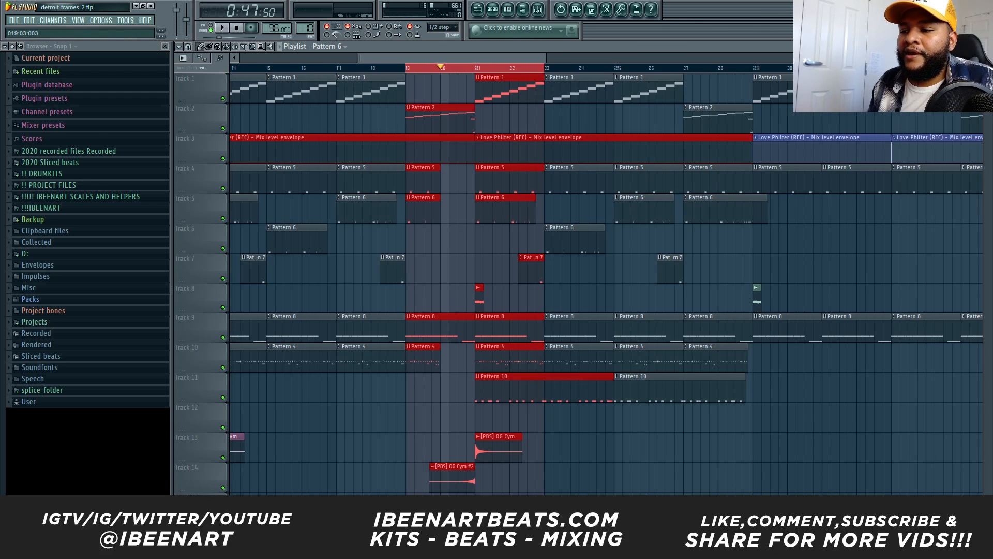
{"action": "scroll", "coordinate": [470, 72], "scroll_direction": "up", "scroll_amount": 3}
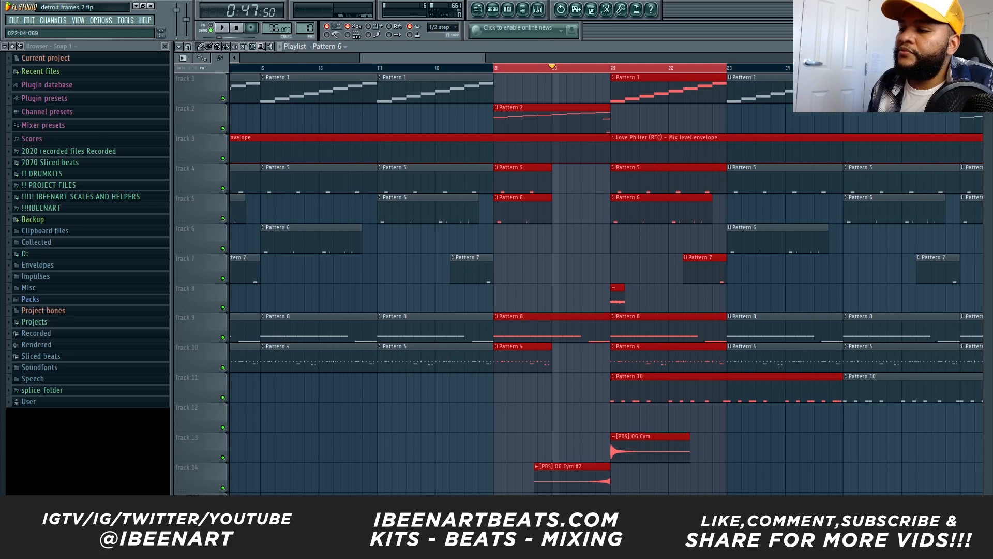
{"action": "scroll", "coordinate": [718, 58], "scroll_direction": "down", "scroll_amount": 2}
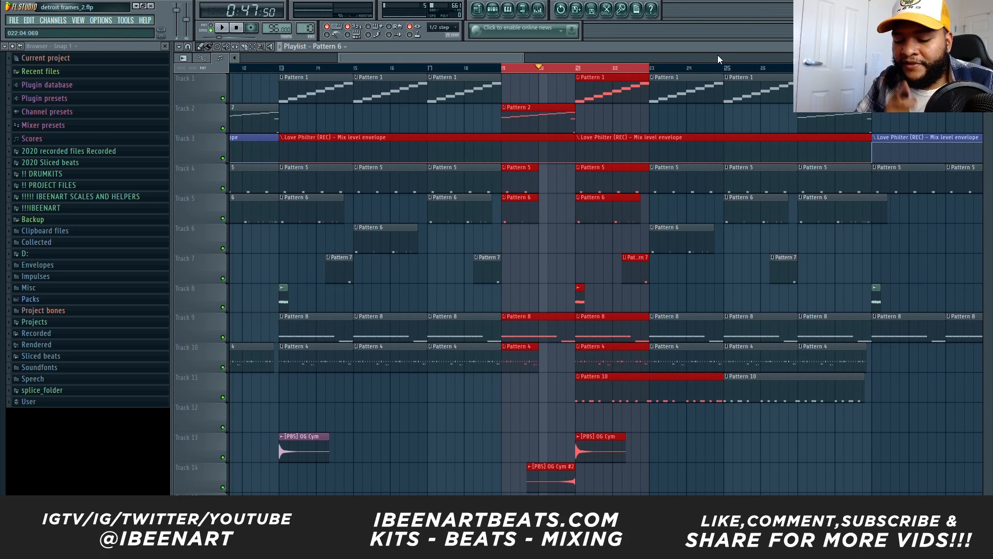
{"action": "scroll", "coordinate": [558, 54], "scroll_direction": "up", "scroll_amount": 2}
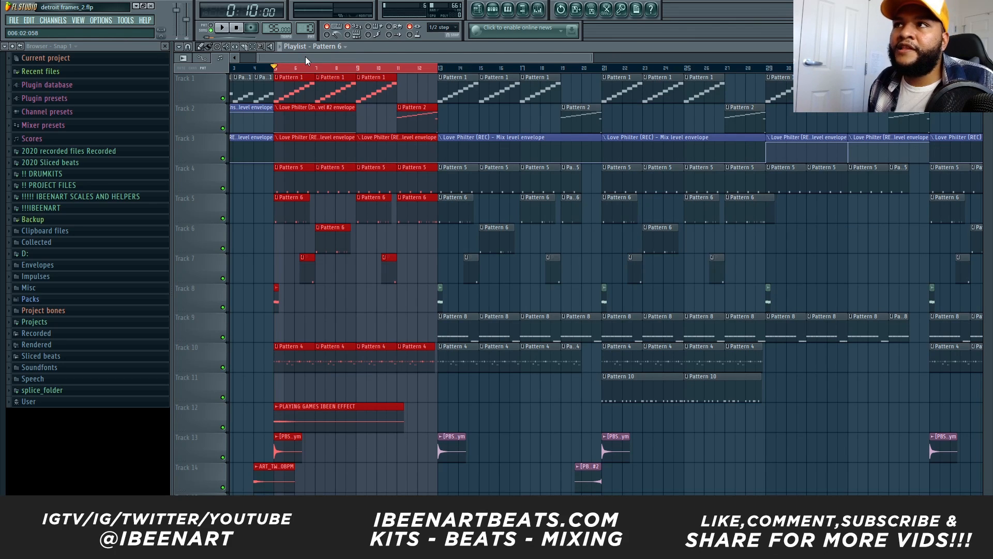
Highlight the sections after bar 13 one by one, ending with bar 21 to 29 and bar 29 to 37.
{"action": "left_click_drag", "start_coordinate": [439, 68], "coordinate": [551, 69]}
{"action": "left_click", "coordinate": [588, 68], "text": "ctrl"}
{"action": "scroll", "coordinate": [606, 68], "scroll_direction": "down", "scroll_amount": 1}
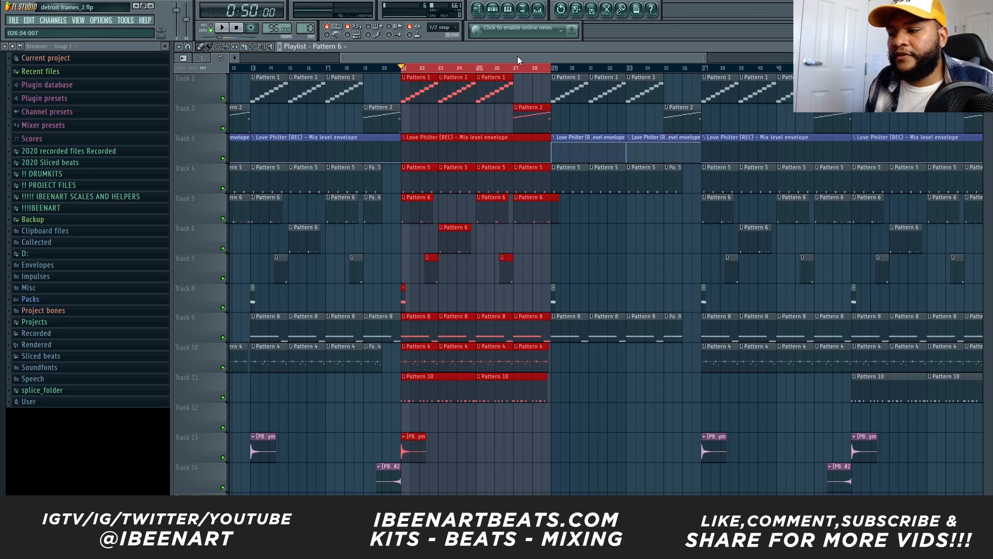
{"action": "left_click", "coordinate": [538, 67], "text": "ctrl"}
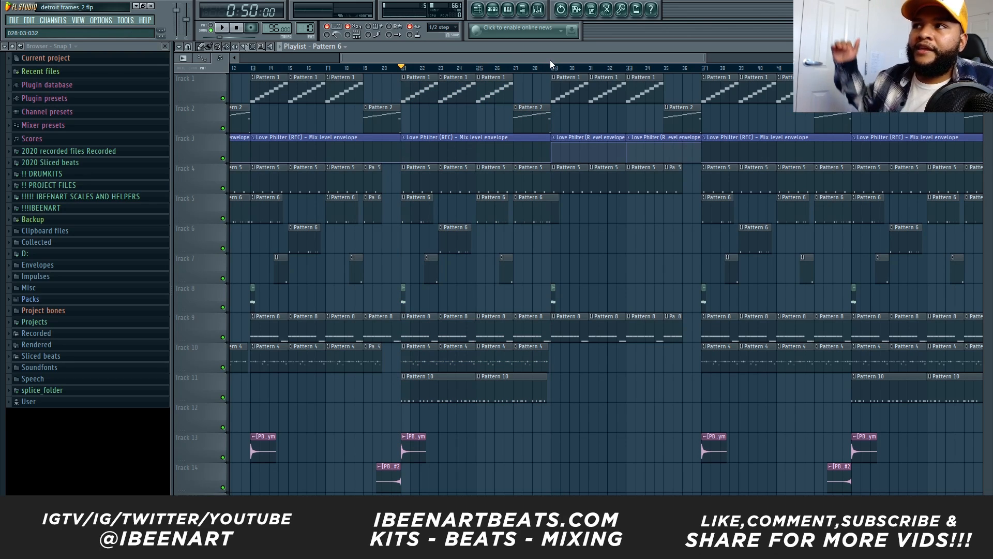
{"action": "left_click_drag", "start_coordinate": [566, 65], "coordinate": [701, 67]}
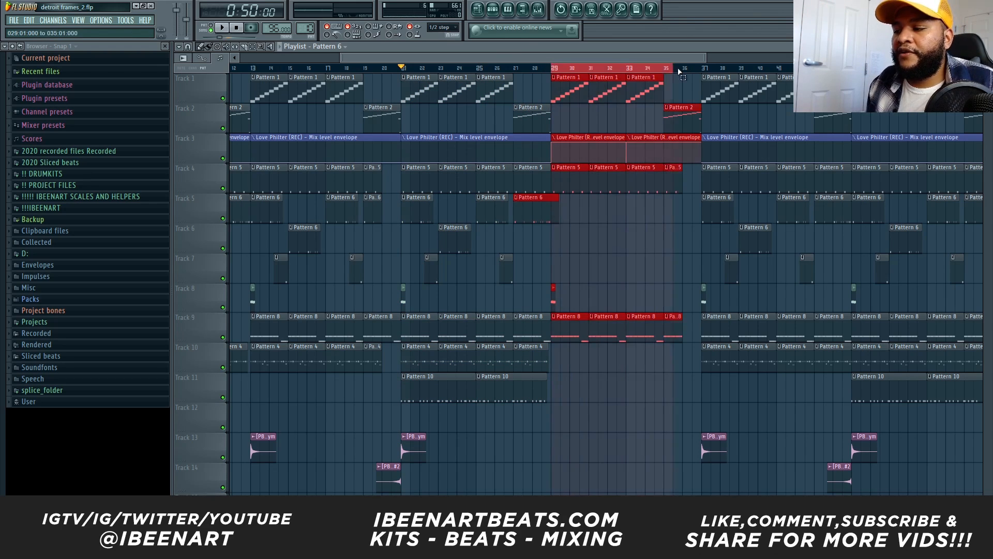
Play the arrangement from bar 27 through the breakdown until past bar 37, then stop playback.
{"action": "left_click", "coordinate": [513, 66]}
{"action": "key", "text": "space"}
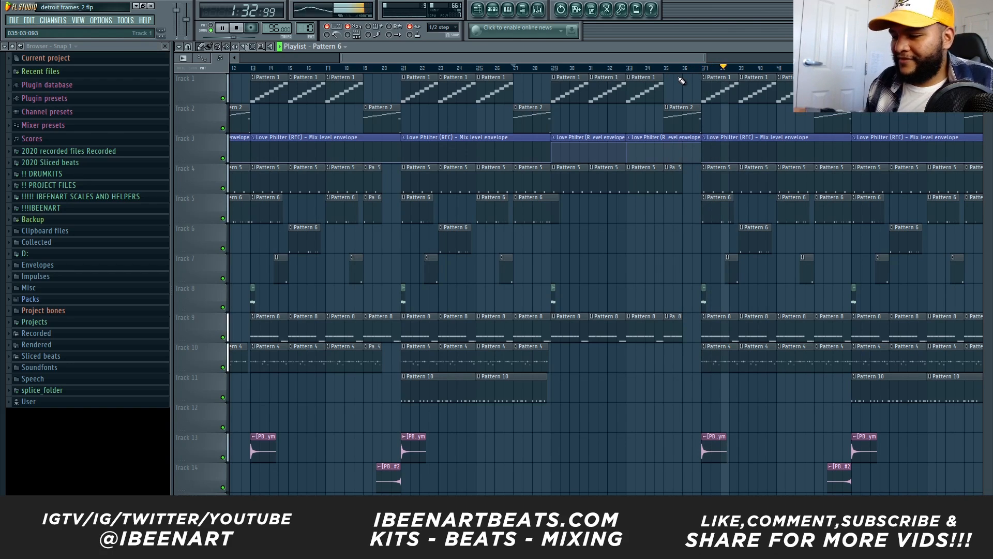
{"action": "key", "text": "space"}
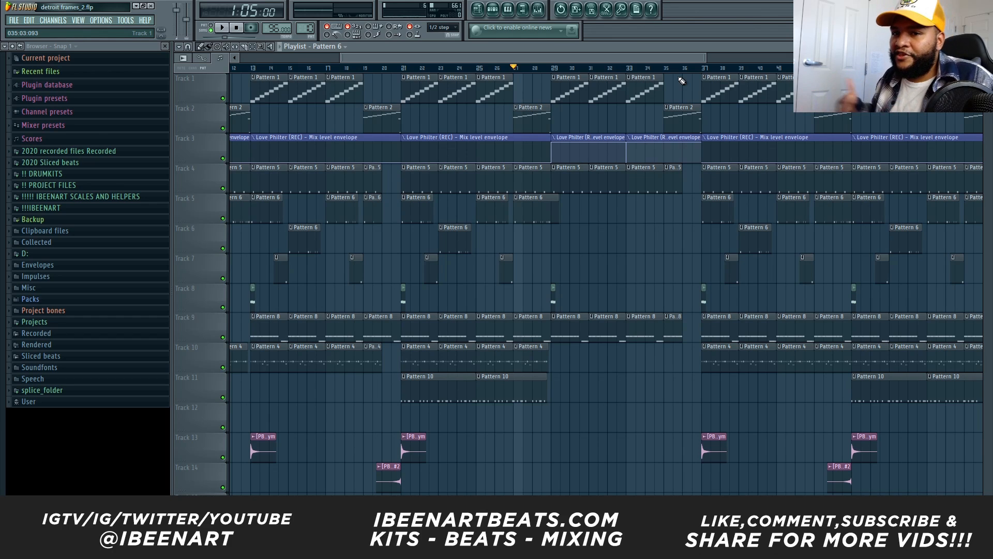
Highlight the four-bar intro, briefly show the mixer, play the intro from bar 1 and stop near bar 5.
{"action": "left_click_drag", "start_coordinate": [617, 58], "coordinate": [208, 71]}
{"action": "left_click", "coordinate": [537, 9]}
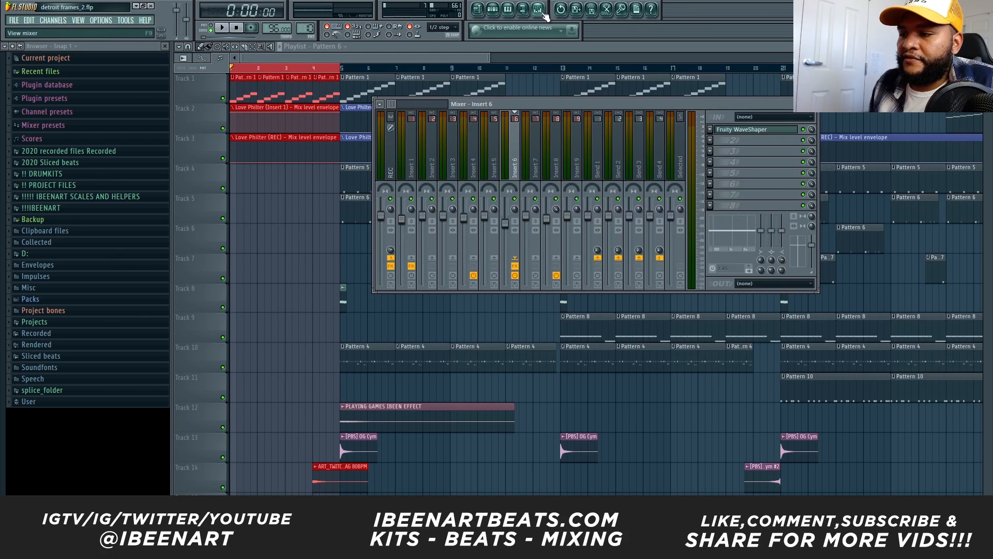
{"action": "left_click", "coordinate": [762, 164]}
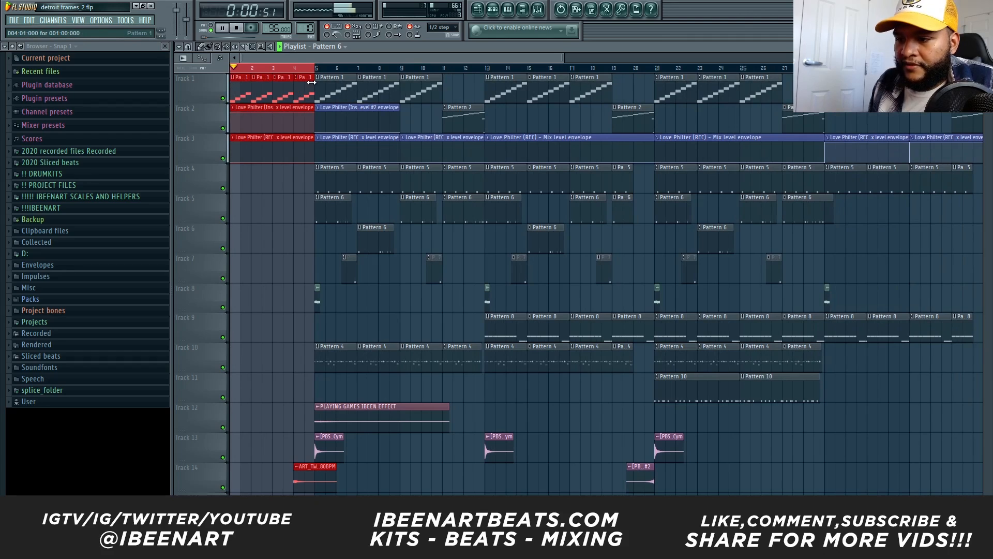
{"action": "left_click", "coordinate": [316, 73]}
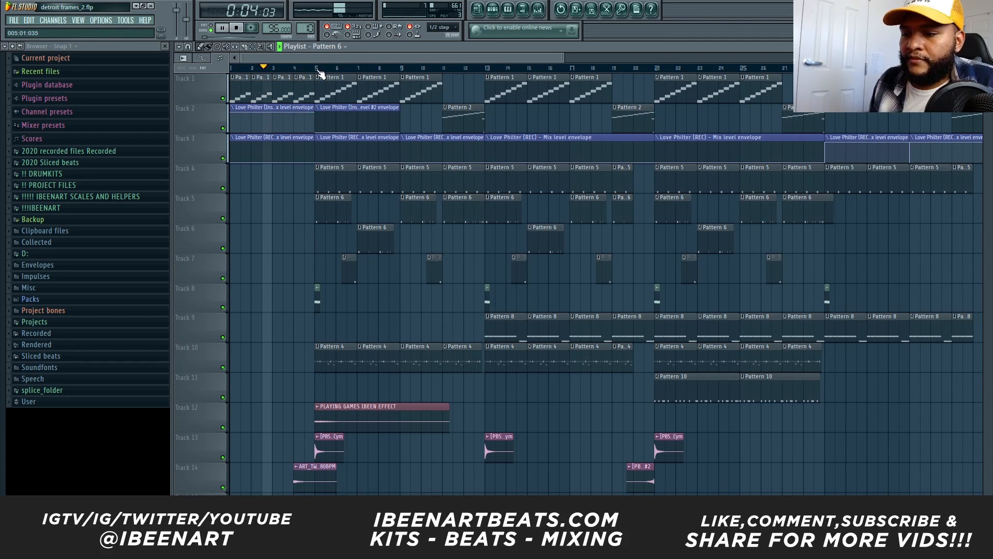
{"action": "key", "text": "space"}
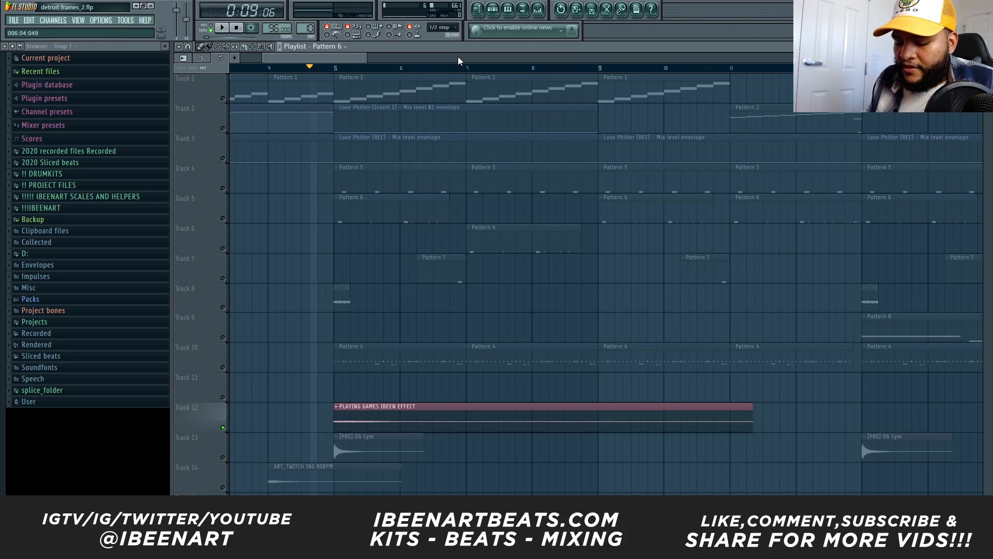
Mute Track 8 and play the transition from bar 20 into bar 21 without the vocal and cymbal clips.
{"action": "scroll", "coordinate": [458, 57], "scroll_direction": "down", "scroll_amount": 2}
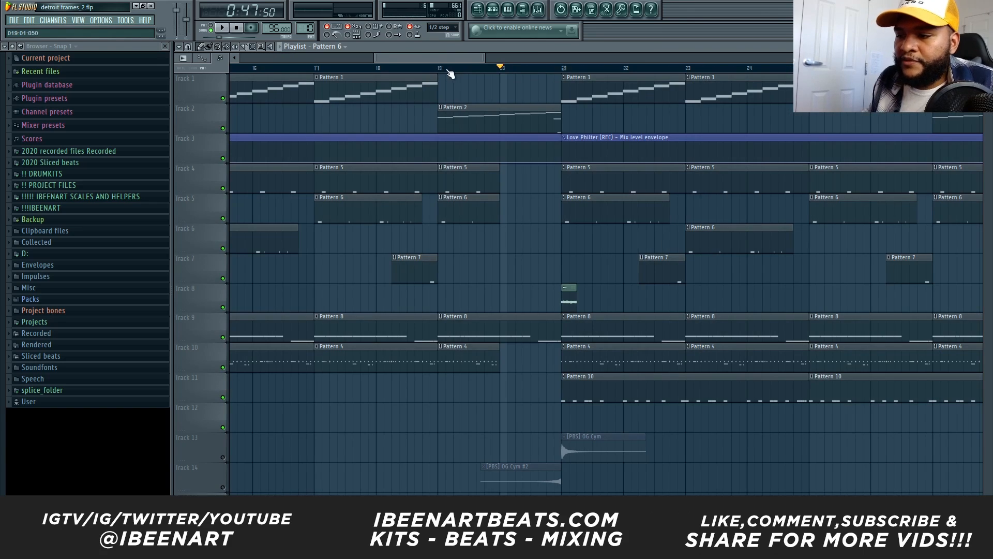
{"action": "mouse_move", "coordinate": [446, 68]}
{"action": "left_mouse_down"}
{"action": "mouse_move", "coordinate": [691, 72]}
{"action": "mouse_move", "coordinate": [438, 72]}
{"action": "left_mouse_up"}
{"action": "left_click", "coordinate": [563, 236], "text": "ctrl"}
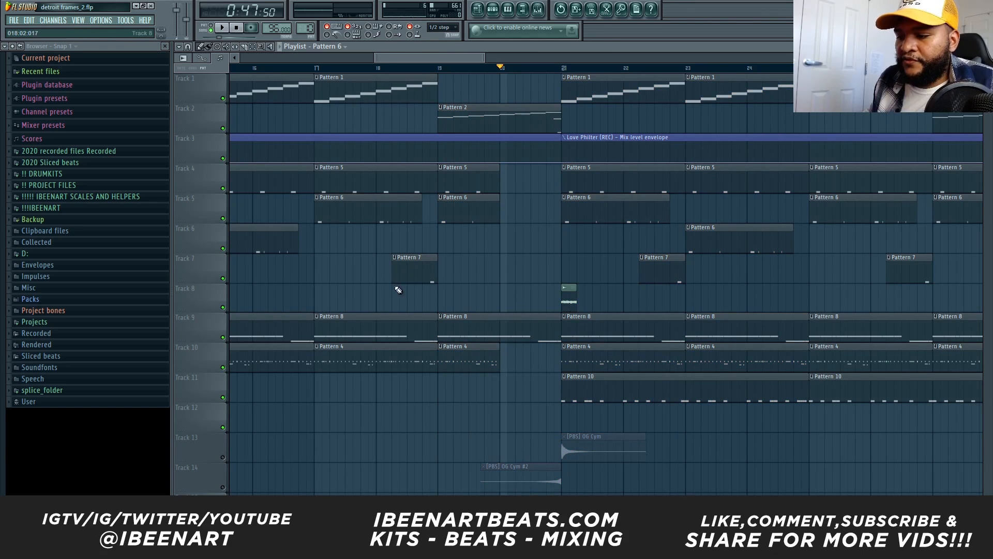
{"action": "left_click", "coordinate": [223, 307]}
{"action": "key", "text": "space"}
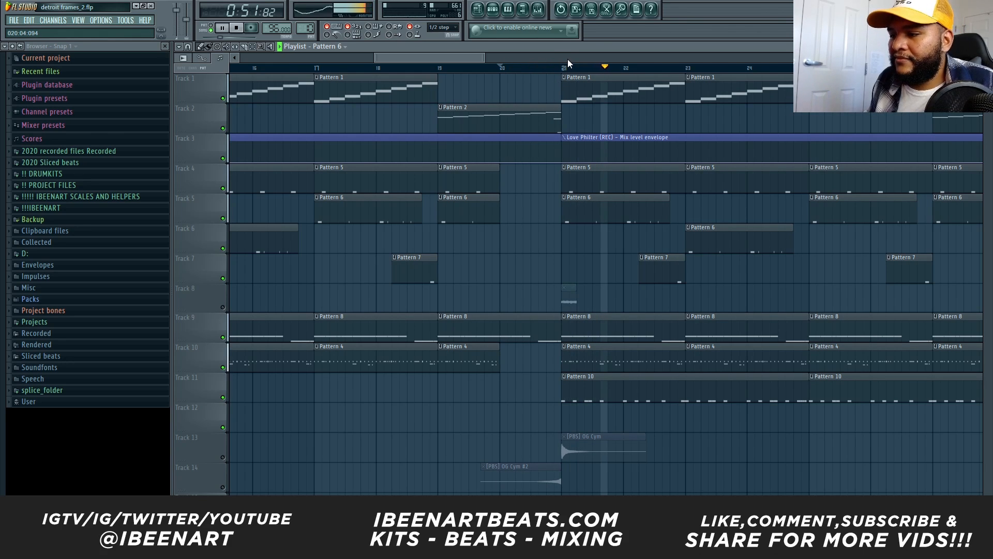
{"action": "key", "text": "space"}
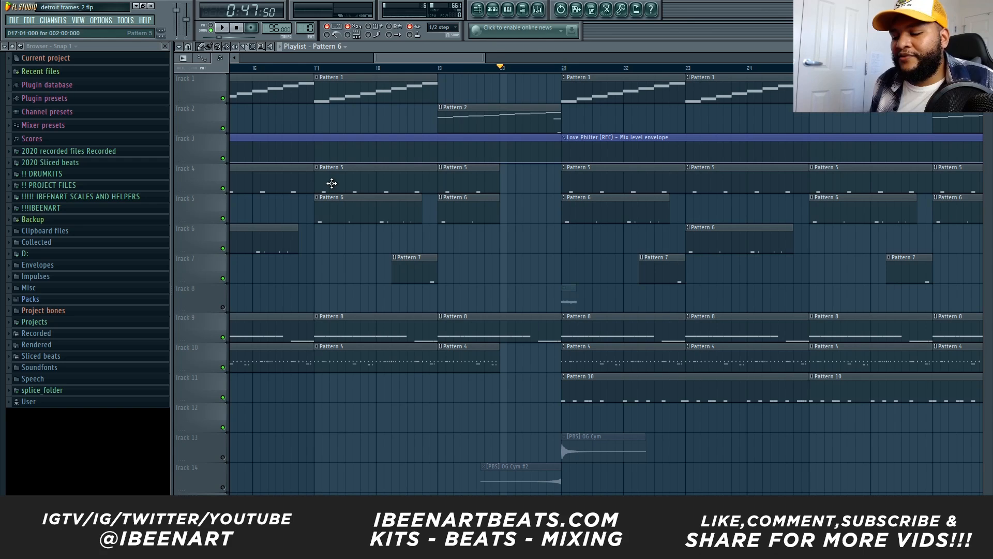
Unmute Tracks 14, 13 and 8 and play the transition from bar 20 into bar 21.
{"action": "left_click", "coordinate": [223, 487]}
{"action": "left_click", "coordinate": [223, 458]}
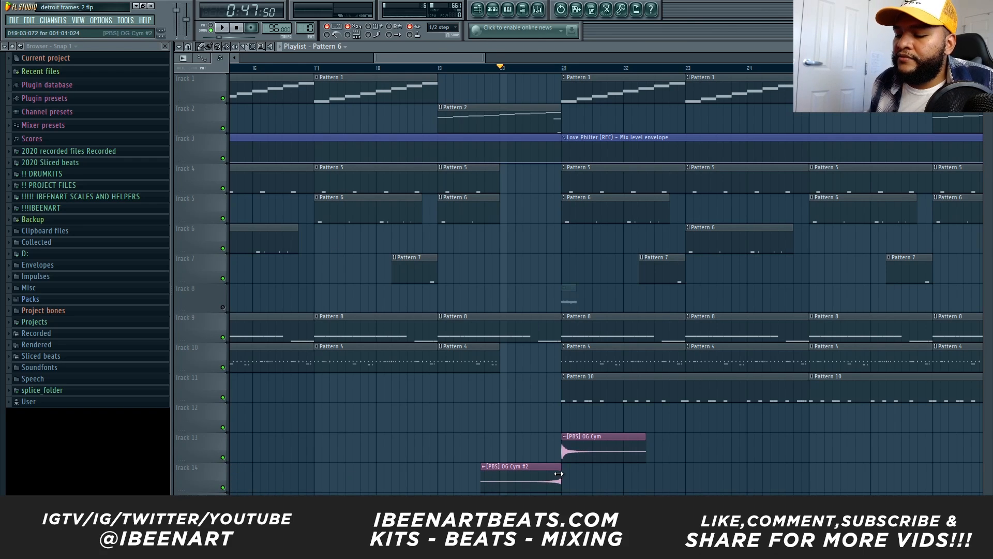
{"action": "left_click", "coordinate": [223, 307]}
{"action": "key", "text": "space"}
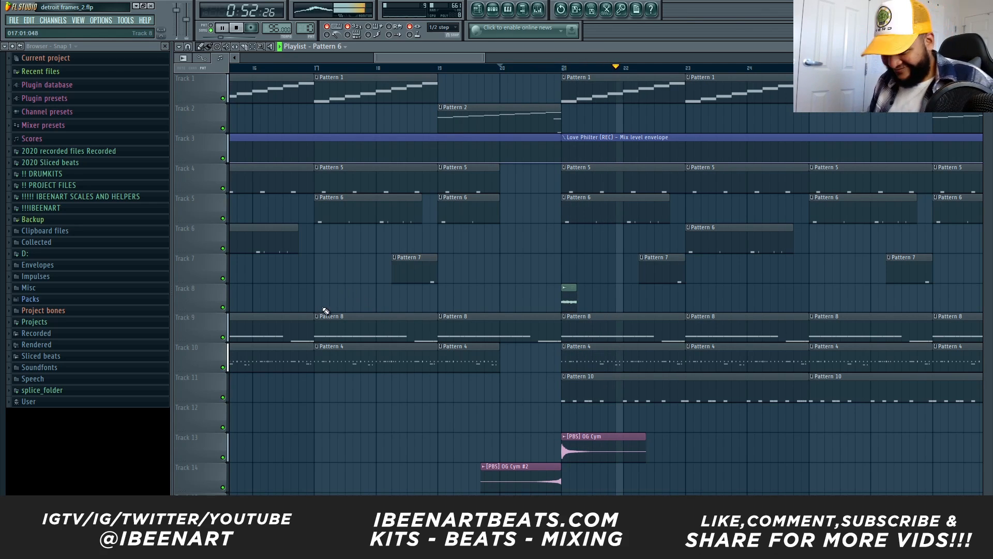
{"action": "key", "text": "space"}
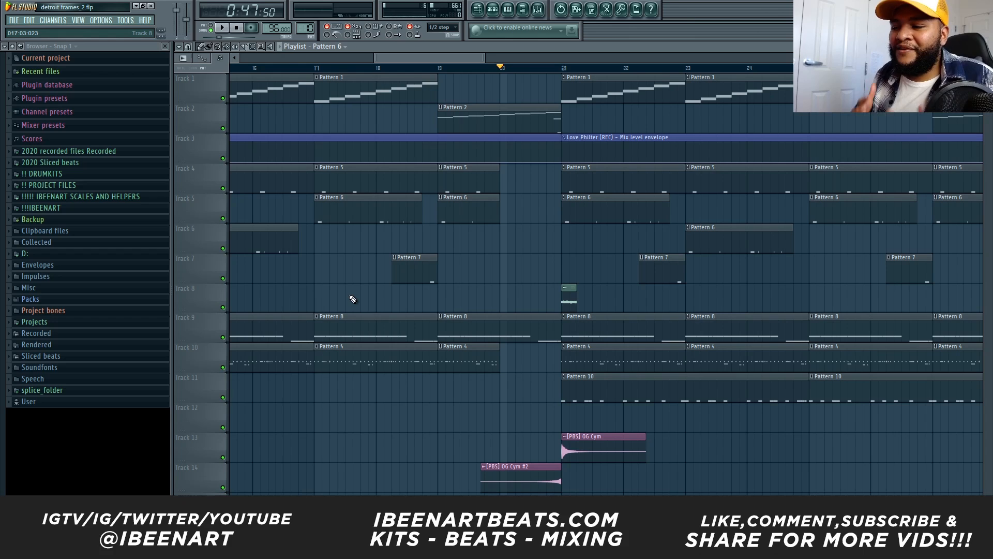
Examine the clips around bar 21 closely and select the short vocal clip on Track 8.
{"action": "scroll", "coordinate": [553, 62], "scroll_direction": "up", "scroll_amount": 3}
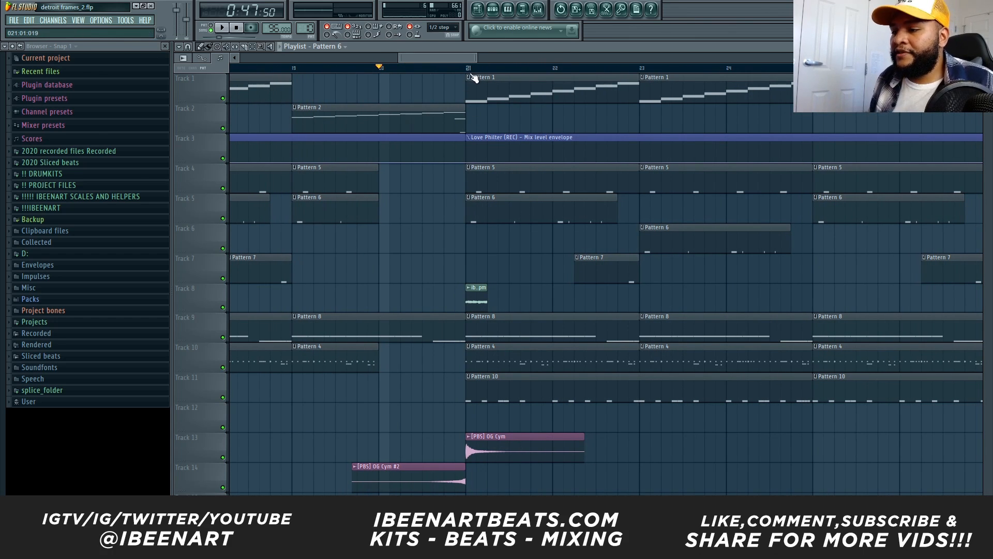
{"action": "scroll", "coordinate": [455, 59], "scroll_direction": "up", "scroll_amount": 3}
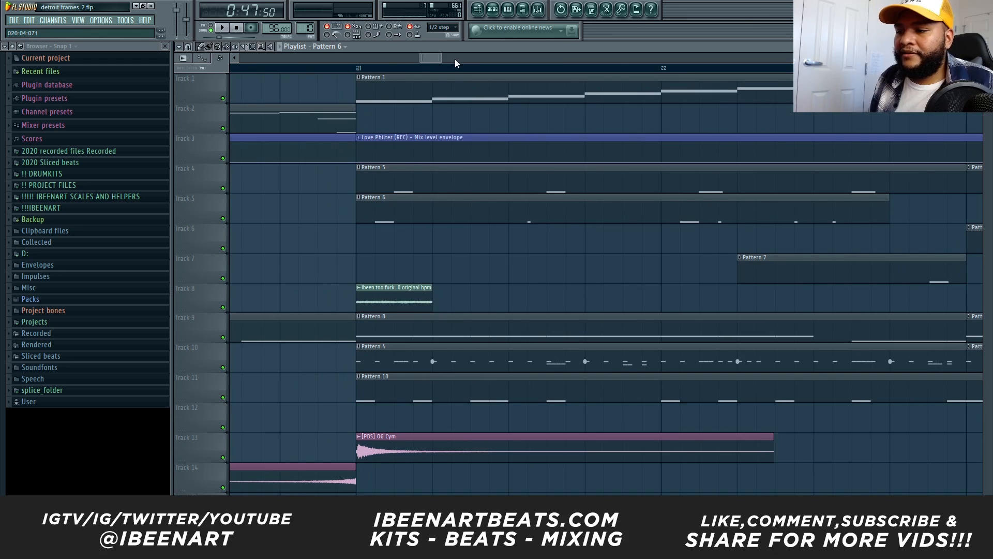
{"action": "scroll", "coordinate": [455, 59], "scroll_direction": "down", "scroll_amount": 1}
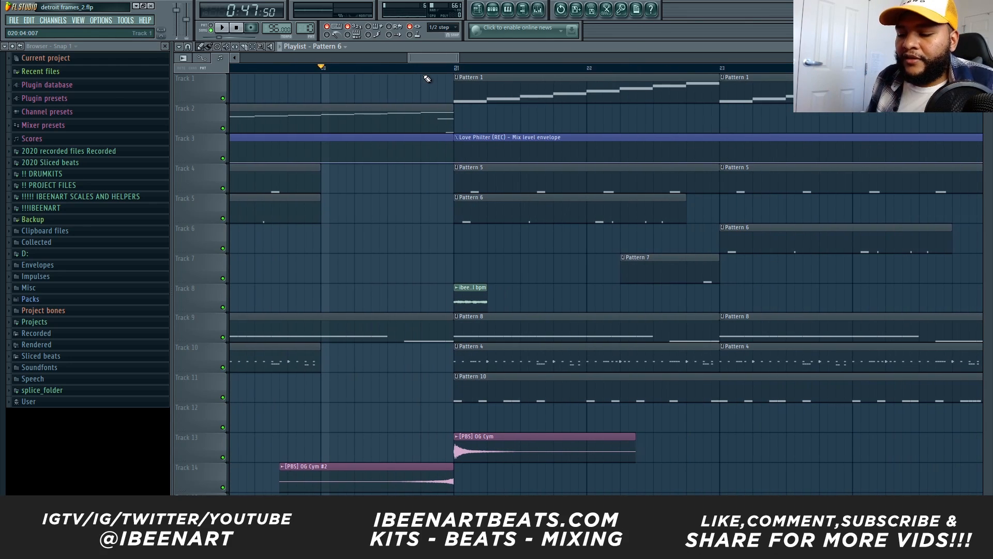
{"action": "left_click_drag", "start_coordinate": [432, 309], "coordinate": [411, 303]}
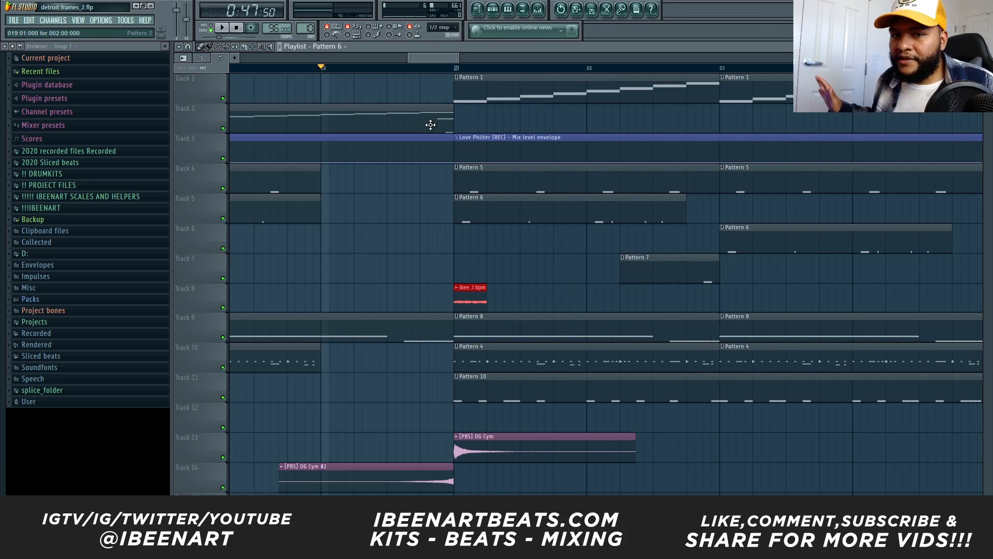
Select the Pattern 4, Pattern 6, Pattern 5 and Pattern 2 clips in bars 11 and 12, just before bar 13.
{"action": "scroll", "coordinate": [476, 96], "scroll_direction": "down", "scroll_amount": 1}
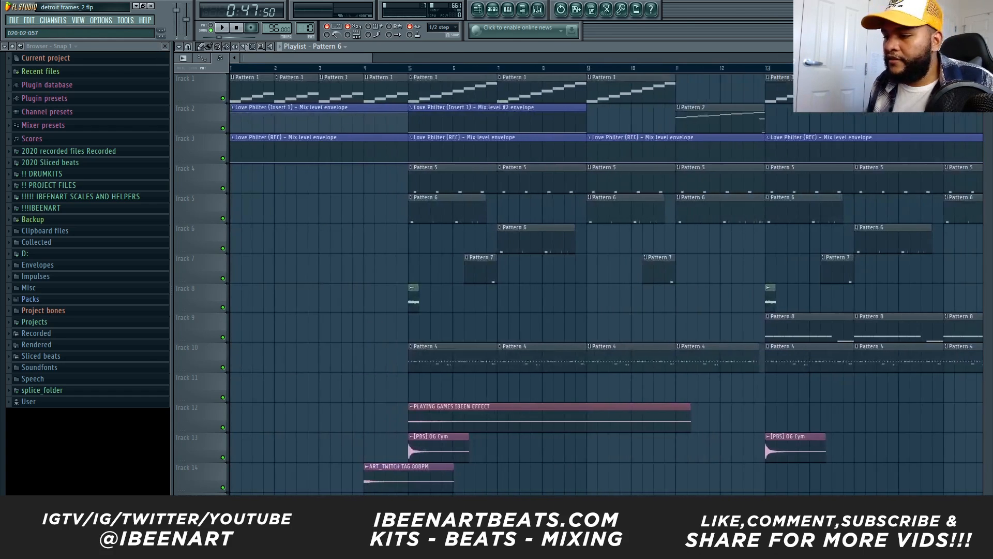
{"action": "scroll", "coordinate": [629, 102], "scroll_direction": "up", "scroll_amount": 1}
{"action": "scroll", "coordinate": [767, 57], "scroll_direction": "up", "scroll_amount": 1}
{"action": "scroll", "coordinate": [768, 60], "scroll_direction": "up", "scroll_amount": 2}
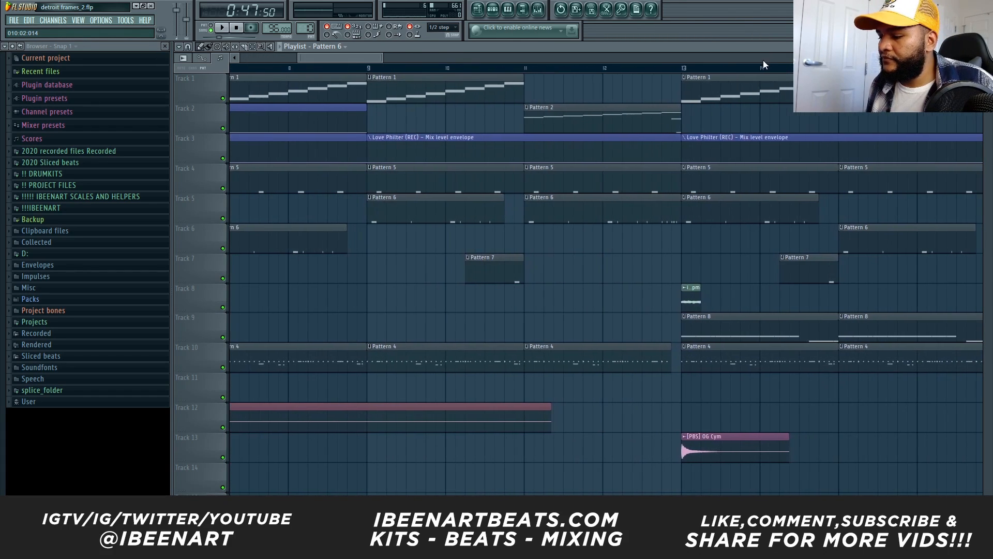
{"action": "left_click", "coordinate": [658, 357], "text": "ctrl"}
{"action": "left_click", "coordinate": [653, 205], "text": "ctrl"}
{"action": "left_click", "coordinate": [663, 178], "text": "ctrl"}
{"action": "left_click", "coordinate": [647, 111], "text": "ctrl"}
{"action": "scroll", "coordinate": [664, 58], "scroll_direction": "down", "scroll_amount": 3}
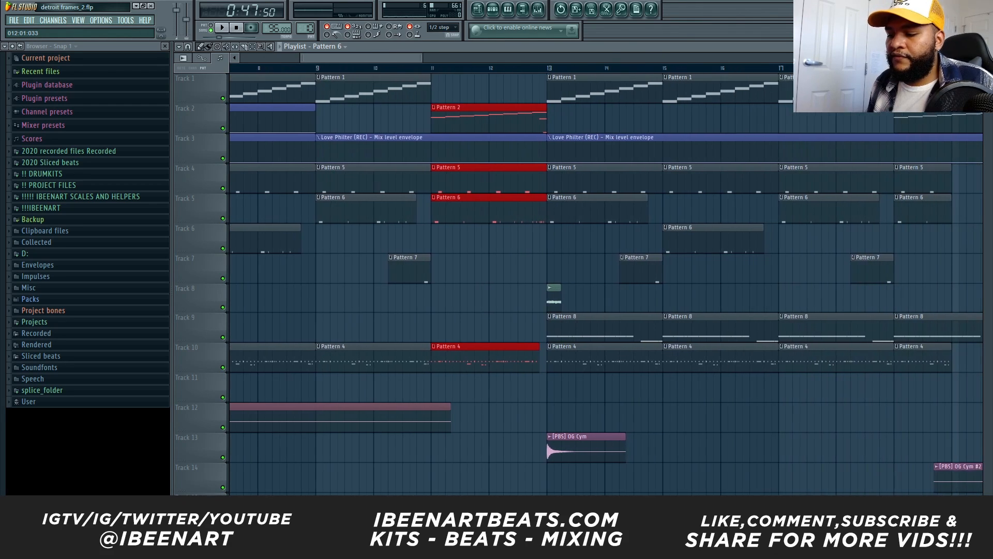
Select the Pattern 2, Pattern 8 and [PBS] OG Cym #2 clips leading into bar 21.
{"action": "scroll", "coordinate": [664, 58], "scroll_direction": "up", "scroll_amount": 2}
{"action": "left_click", "coordinate": [658, 111], "text": "ctrl"}
{"action": "left_click", "coordinate": [660, 323], "text": "ctrl"}
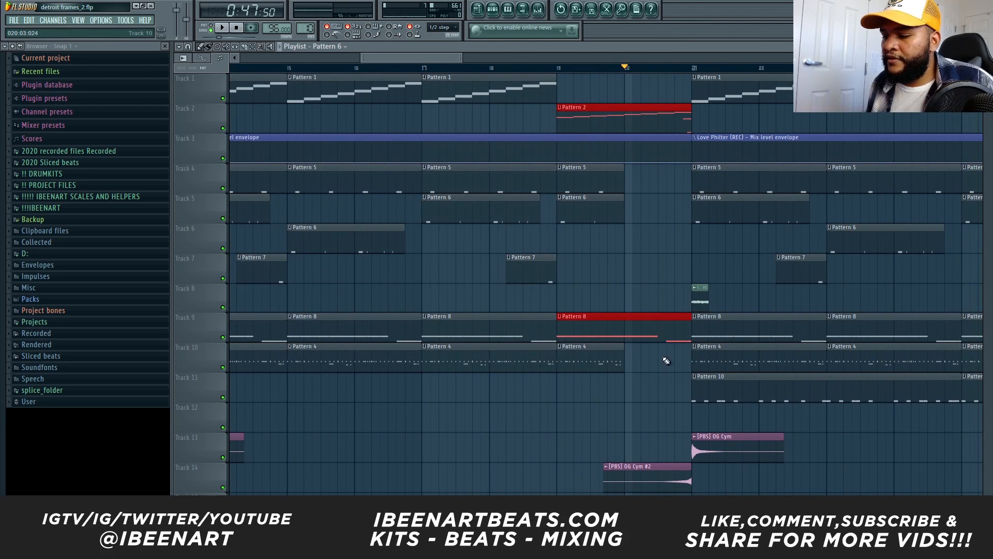
{"action": "left_click", "coordinate": [656, 472], "text": "ctrl"}
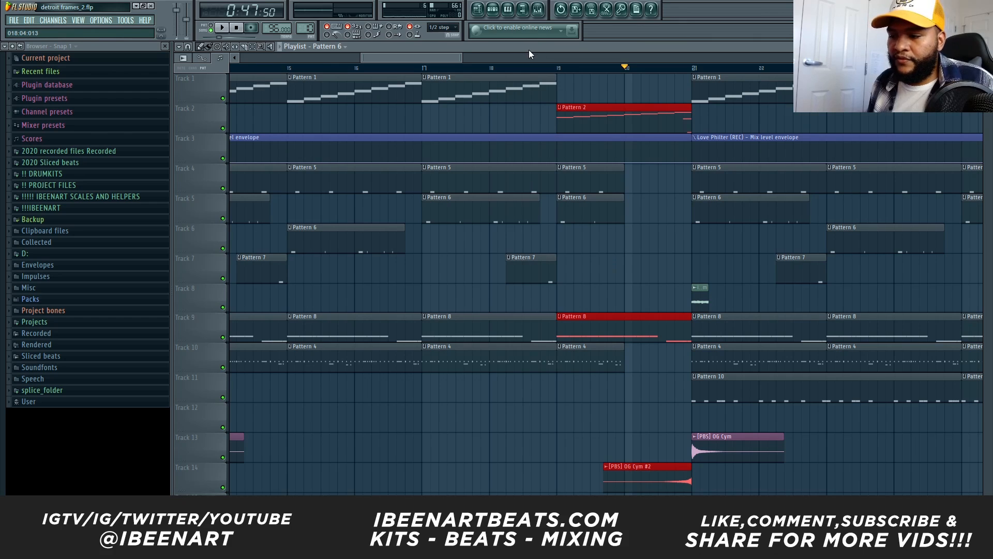
Select the Pattern 8, 10, 4, 6, 5 and 2 clips leading into bar 29, and clear the selection.
{"action": "scroll", "coordinate": [529, 56], "scroll_direction": "down", "scroll_amount": 2}
{"action": "left_click", "coordinate": [445, 323], "text": "ctrl"}
{"action": "left_click", "coordinate": [446, 382], "text": "ctrl"}
{"action": "left_click", "coordinate": [451, 353], "text": "ctrl"}
{"action": "left_click", "coordinate": [428, 205], "text": "ctrl"}
{"action": "left_click", "coordinate": [441, 179], "text": "ctrl"}
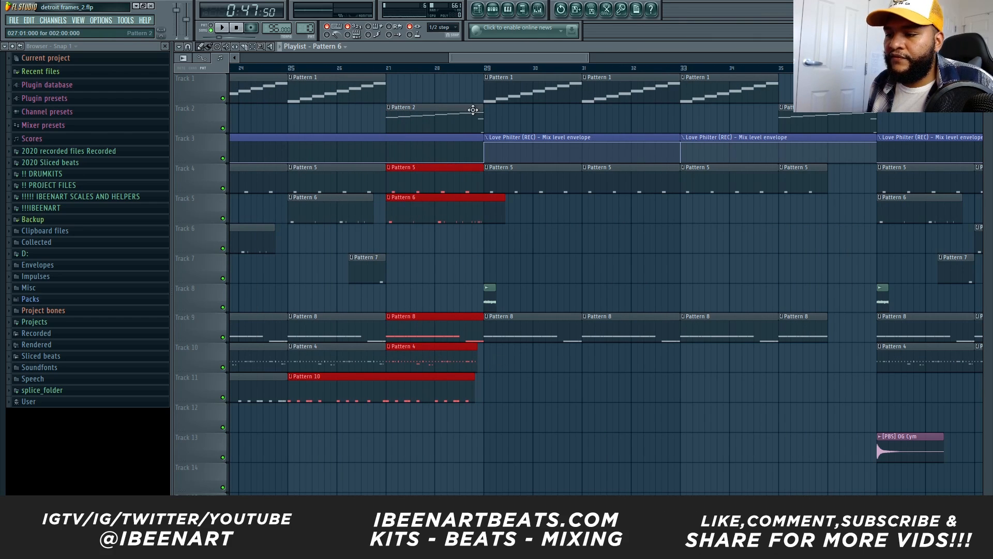
{"action": "left_click", "coordinate": [437, 118], "text": "ctrl"}
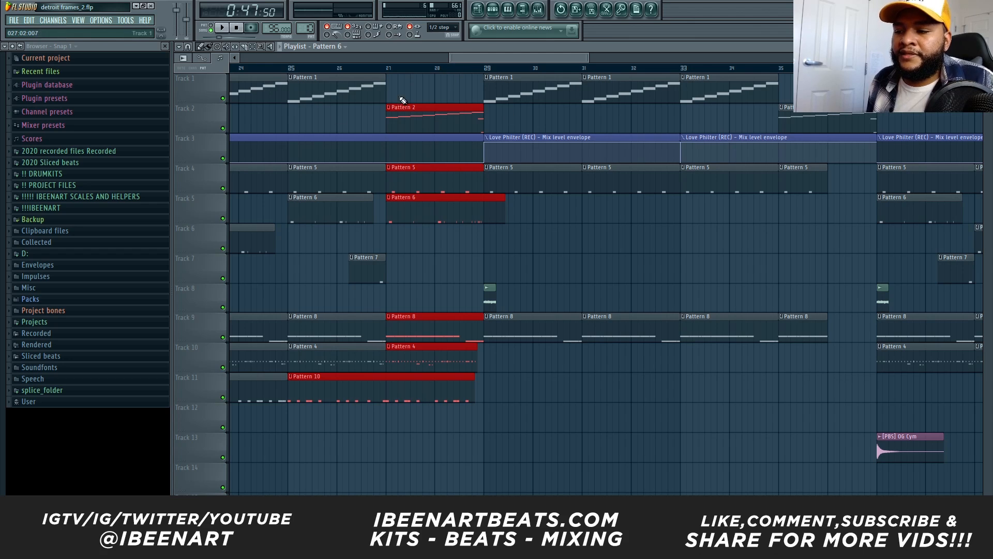
{"action": "left_click", "coordinate": [479, 86], "text": "ctrl"}
Highlight the breakdown from bar 29 to bar 33, clear the highlight, and compare it with the preceding sections.
{"action": "scroll", "coordinate": [483, 85], "scroll_direction": "down", "scroll_amount": 2}
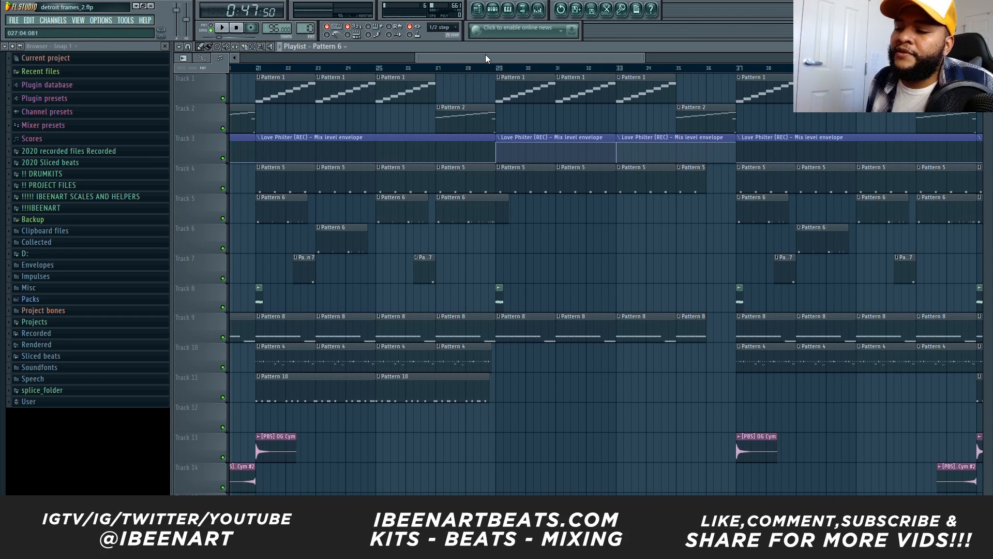
{"action": "scroll", "coordinate": [487, 59], "scroll_direction": "up", "scroll_amount": 2}
{"action": "scroll", "coordinate": [489, 53], "scroll_direction": "up", "scroll_amount": 1}
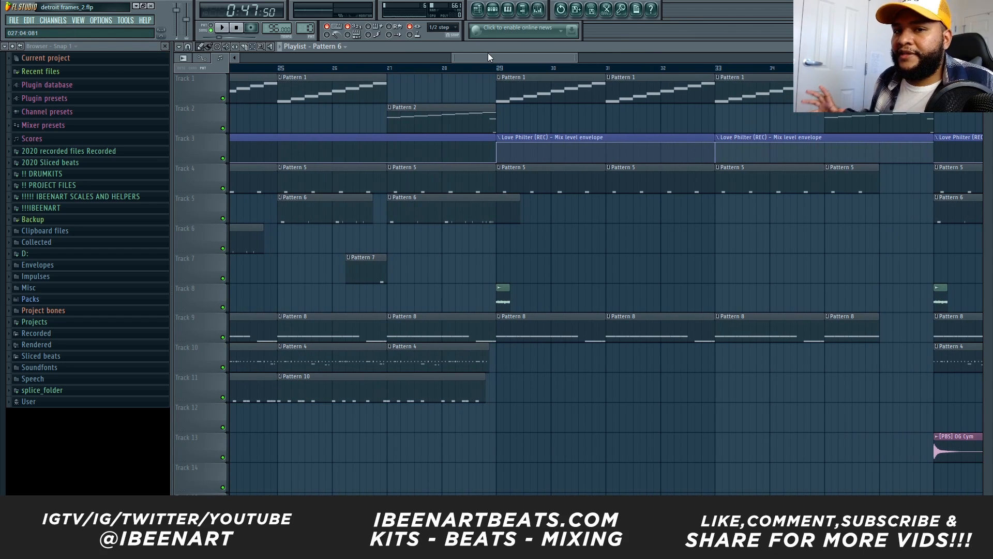
{"action": "left_click_drag", "start_coordinate": [498, 68], "coordinate": [719, 70]}
{"action": "key", "text": "ctrl+d"}
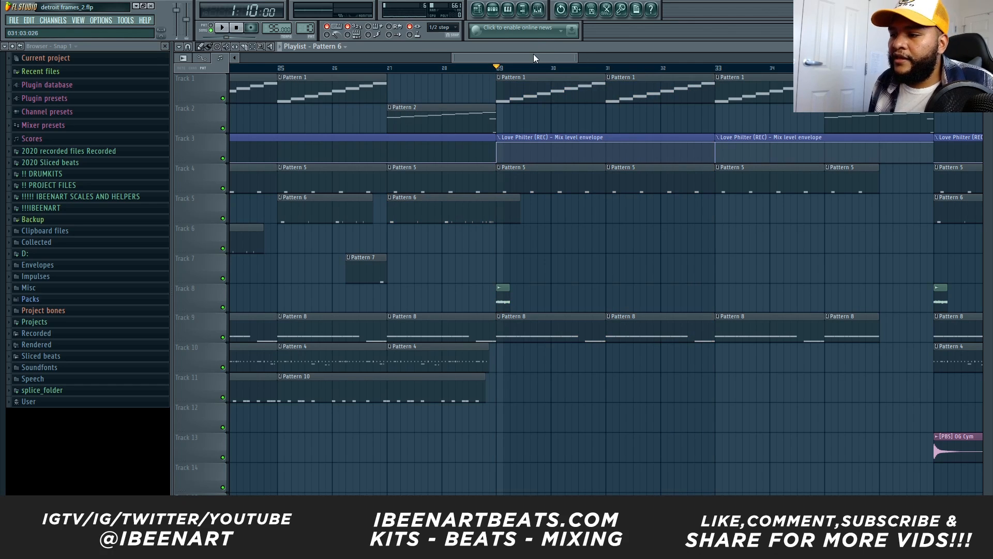
{"action": "scroll", "coordinate": [534, 56], "scroll_direction": "down", "scroll_amount": 3}
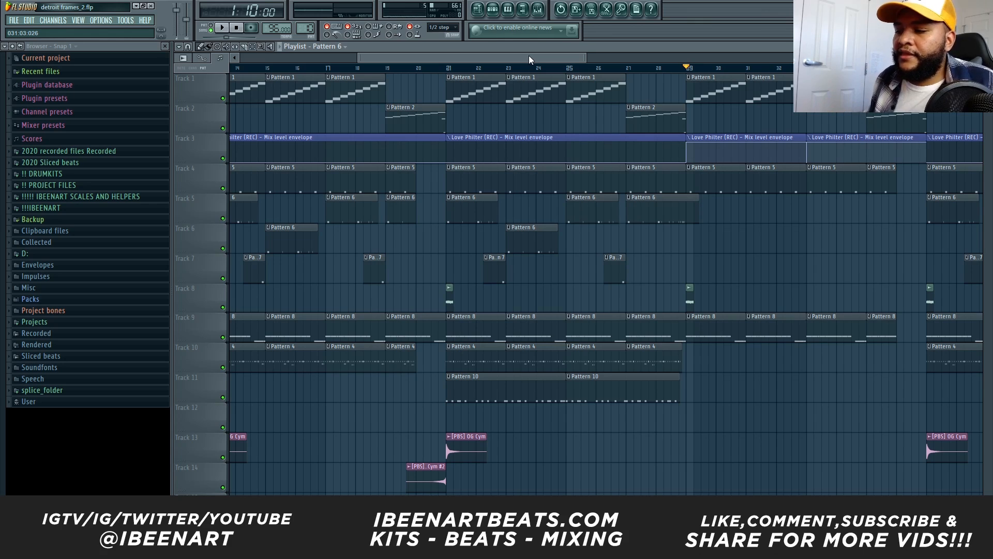
{"action": "scroll", "coordinate": [532, 55], "scroll_direction": "down", "scroll_amount": 2}
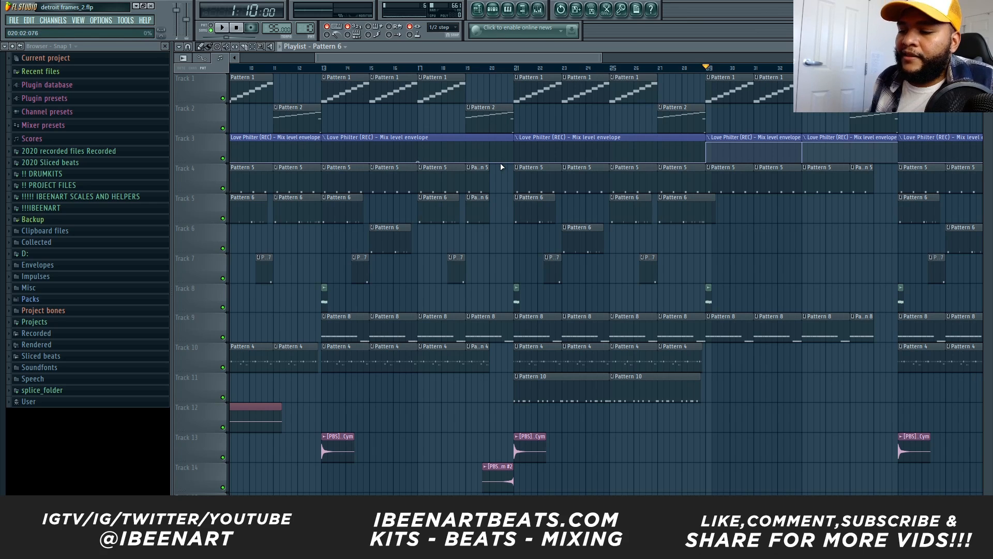
Isolate Track 10 together with the vocal clip on Track 8 and play from bar 21.
{"action": "scroll", "coordinate": [484, 59], "scroll_direction": "up", "scroll_amount": 5}
{"action": "left_click", "coordinate": [577, 68]}
{"action": "left_click", "coordinate": [225, 369], "text": "ctrl"}
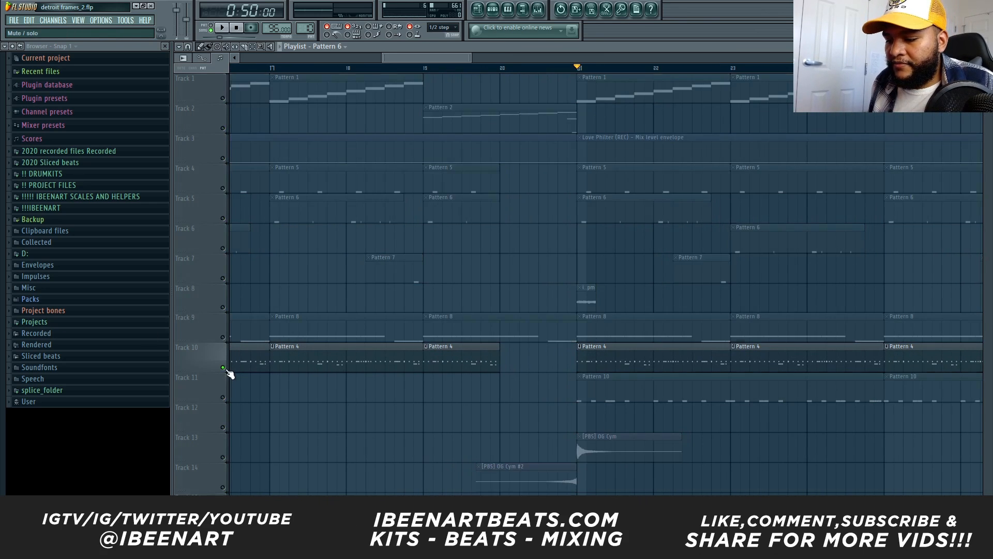
{"action": "key", "text": "space"}
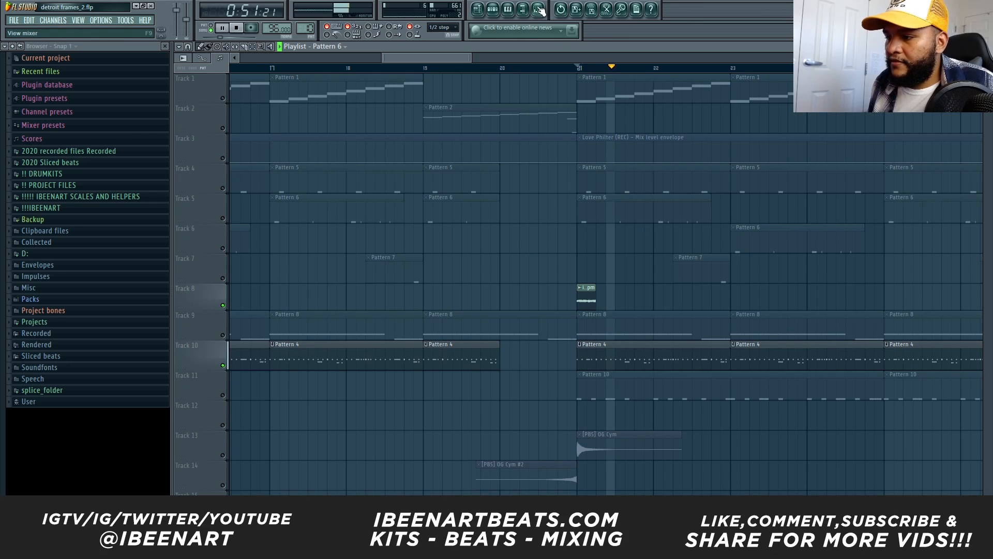
{"action": "key", "text": "space"}
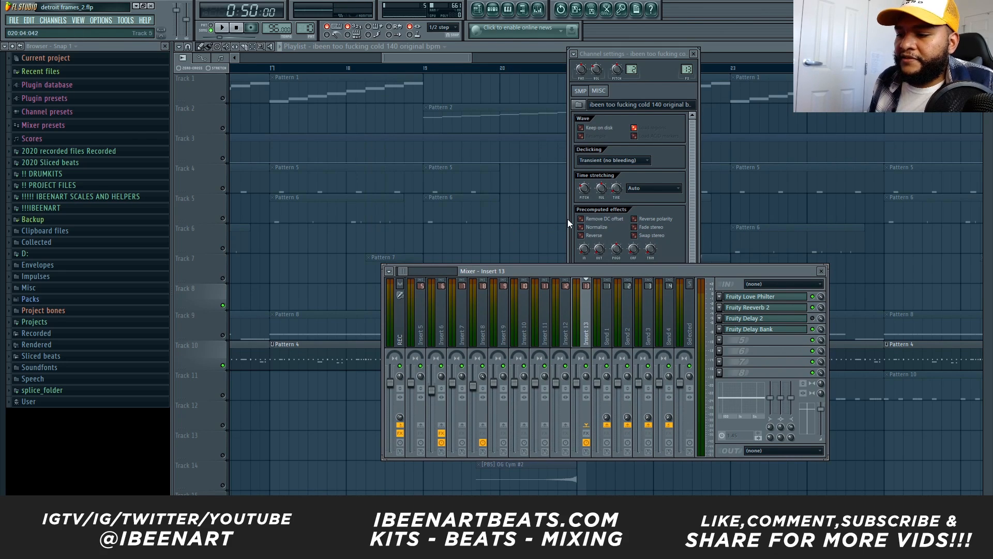
Replay the vocal clip with its mixer insert and channel settings open, and close both windows.
{"action": "key", "text": "space"}
{"action": "key", "text": "space"}
{"action": "key", "text": "F9"}
{"action": "left_click_drag", "start_coordinate": [641, 53], "coordinate": [568, 115]}
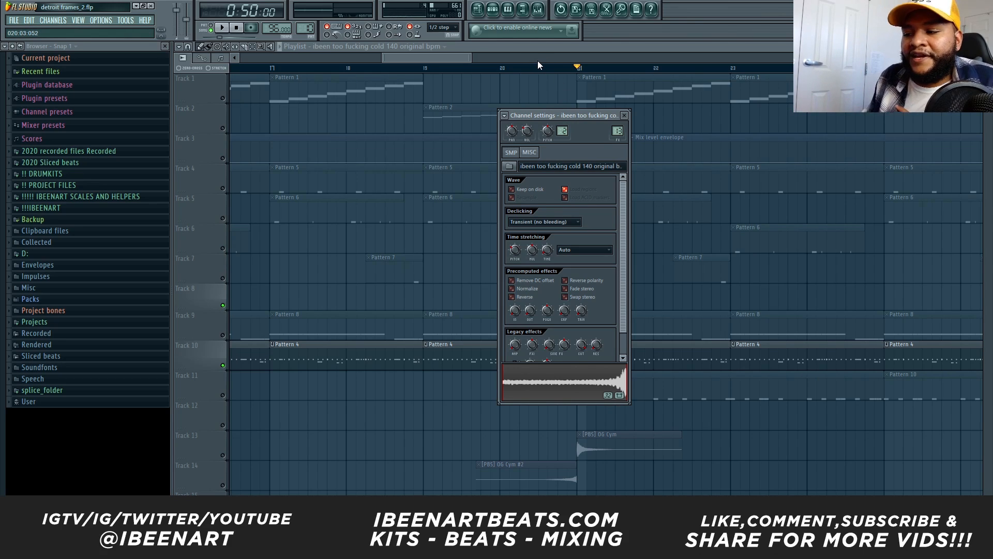
{"action": "left_click", "coordinate": [624, 115]}
Restore all playlist tracks to audible and play the full mix from just before bar 21.
{"action": "right_click", "coordinate": [223, 158]}
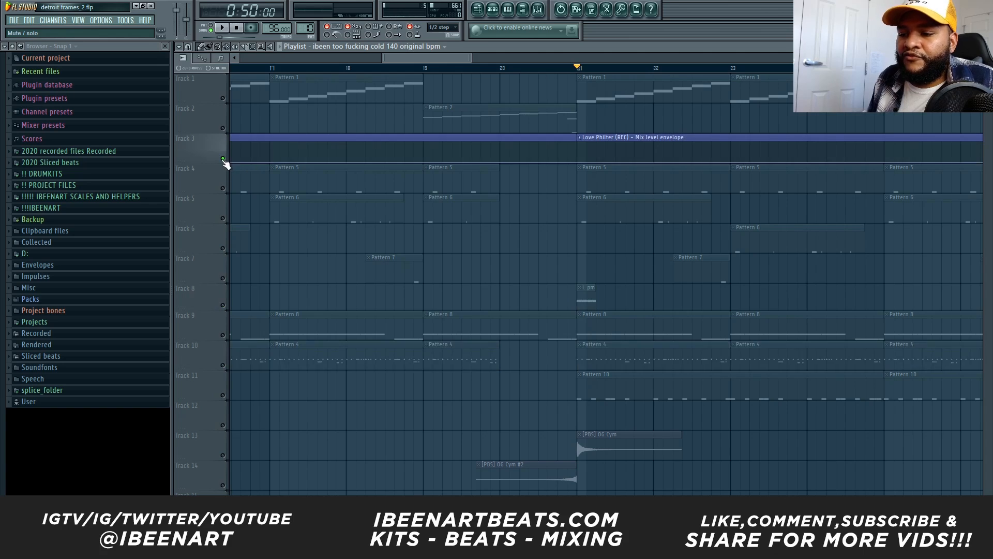
{"action": "right_click", "coordinate": [223, 158]}
{"action": "left_click", "coordinate": [566, 67]}
{"action": "key", "text": "space"}
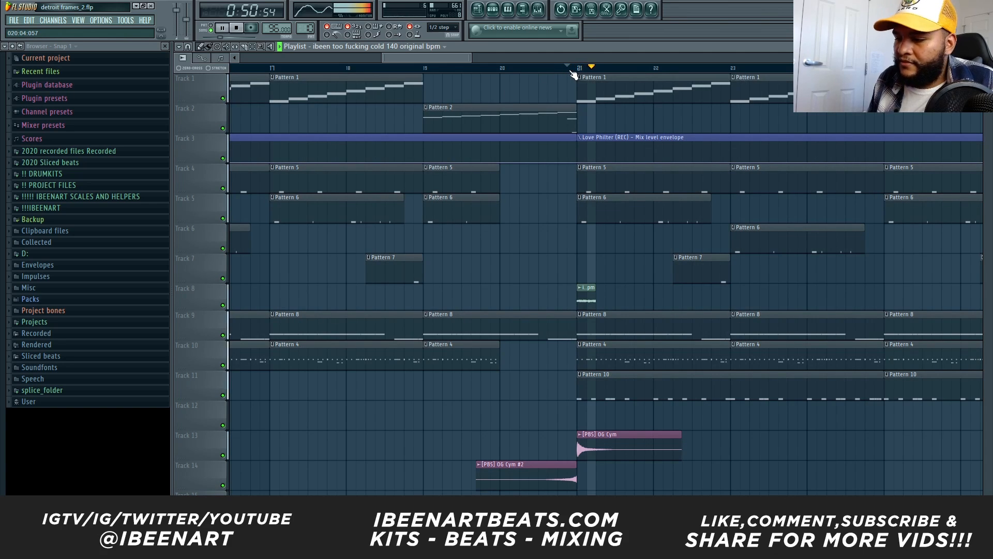
{"action": "key", "text": "space"}
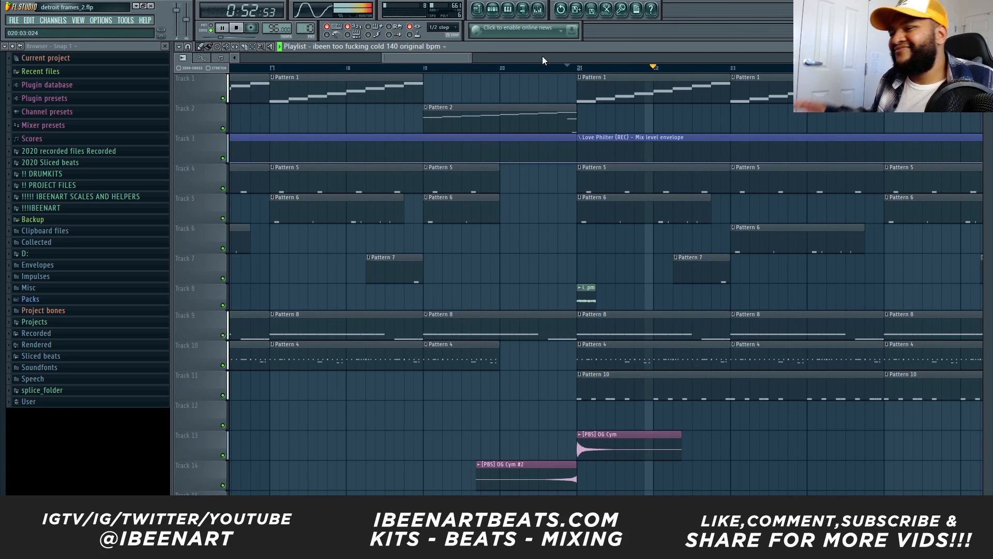
Show the effects on mixer Insert 13, close the mixer and replay the transition into bar 21.
{"action": "left_click", "coordinate": [538, 9]}
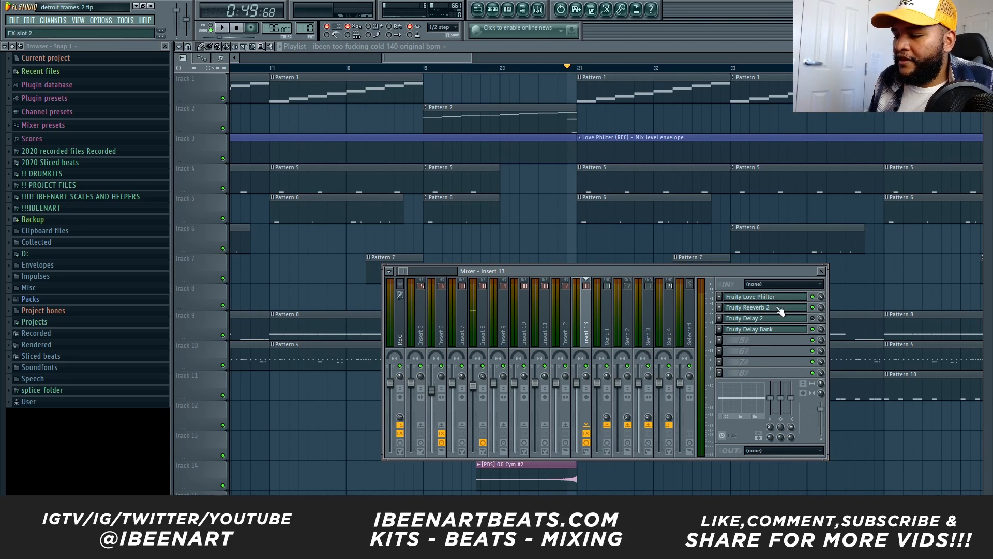
{"action": "key", "text": "F9"}
{"action": "key", "text": "space"}
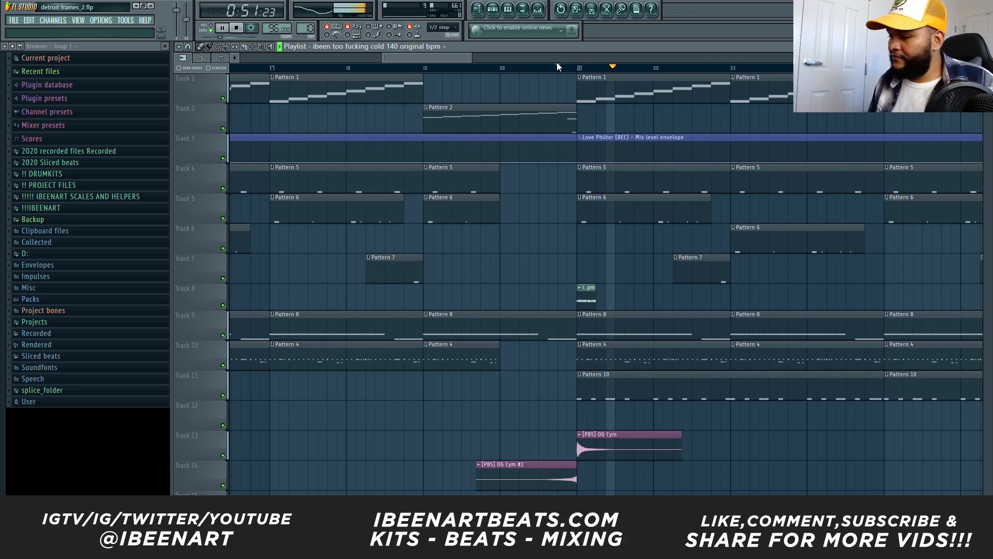
{"action": "key", "text": "space"}
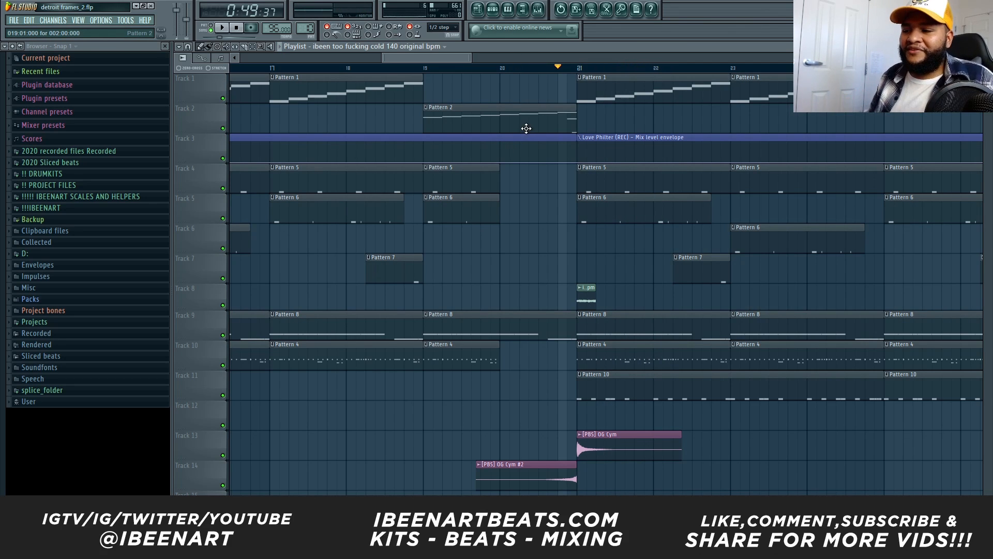
Show the whole arrangement in the playlist and return the playhead to the start of the song.
{"action": "scroll", "coordinate": [512, 56], "scroll_direction": "down", "scroll_amount": 8}
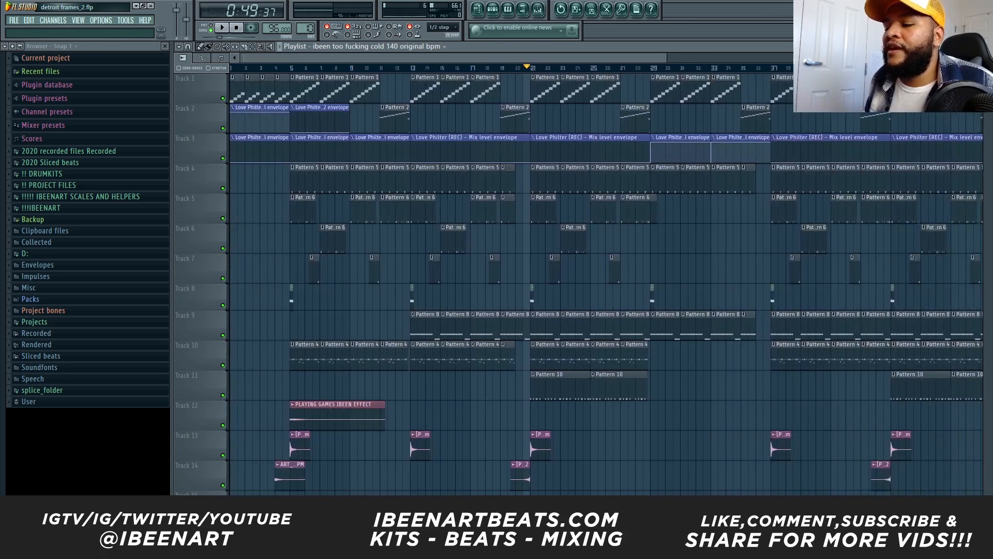
{"action": "scroll", "coordinate": [511, 54], "scroll_direction": "up", "scroll_amount": 1}
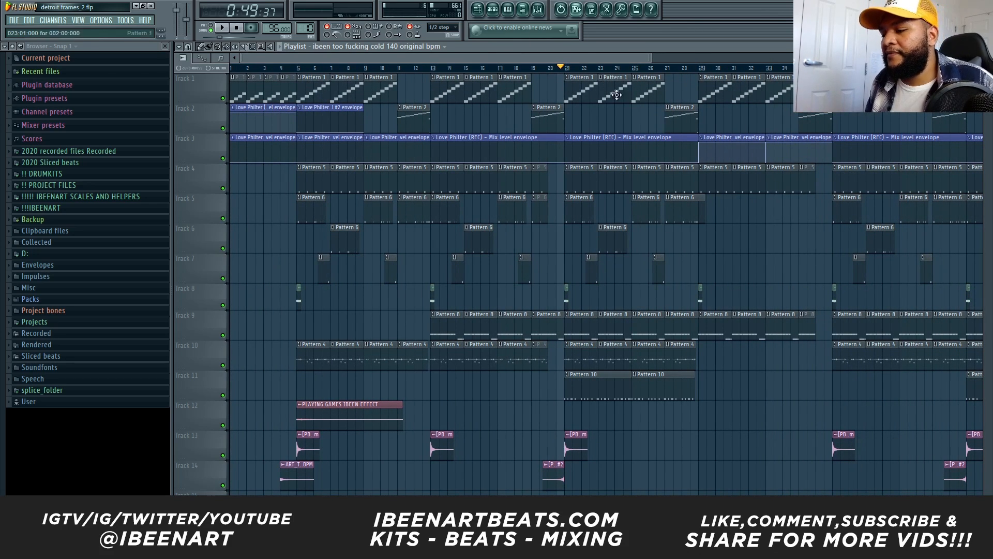
{"action": "scroll", "coordinate": [511, 54], "scroll_direction": "down", "scroll_amount": 3}
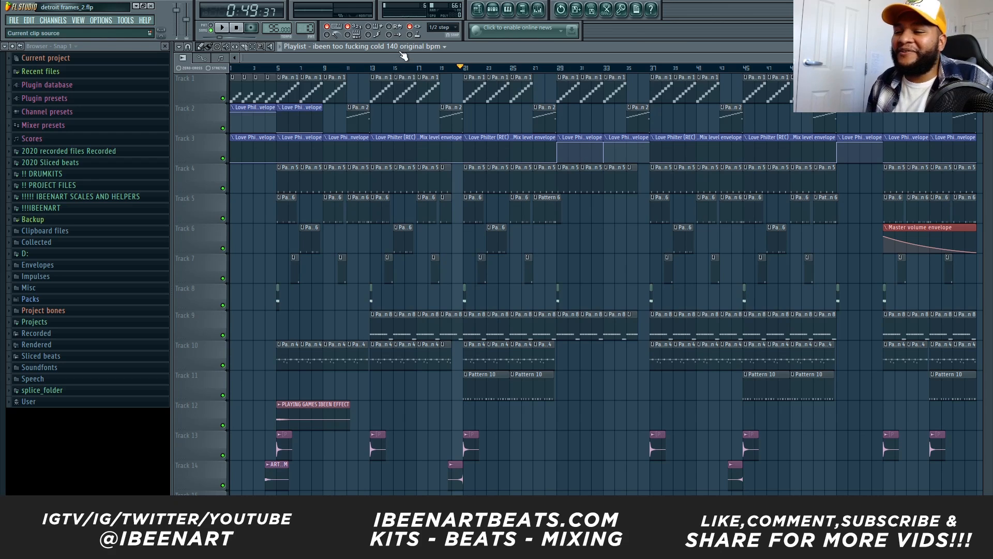
{"action": "scroll", "coordinate": [420, 95], "scroll_direction": "down", "scroll_amount": 3}
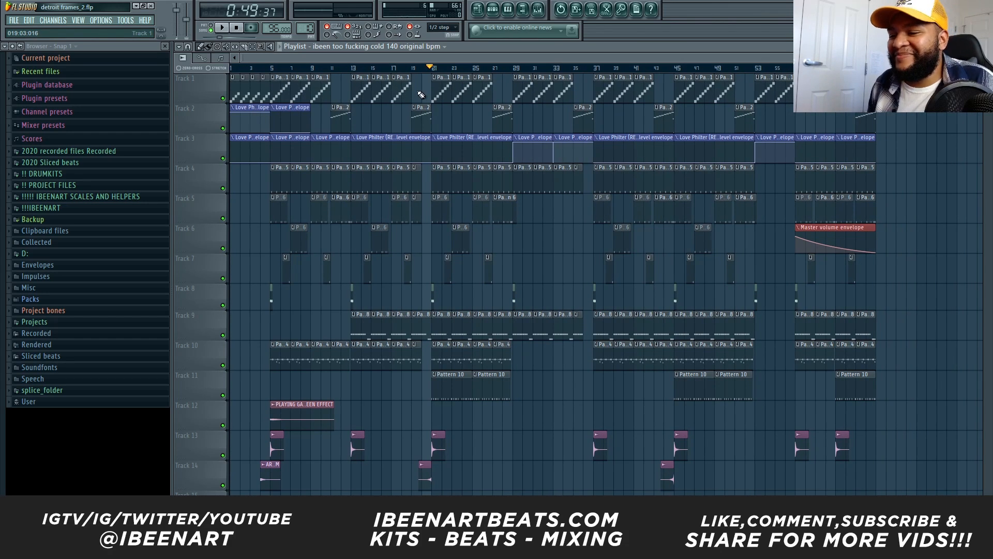
{"action": "left_click_drag", "start_coordinate": [420, 68], "coordinate": [129, 66]}
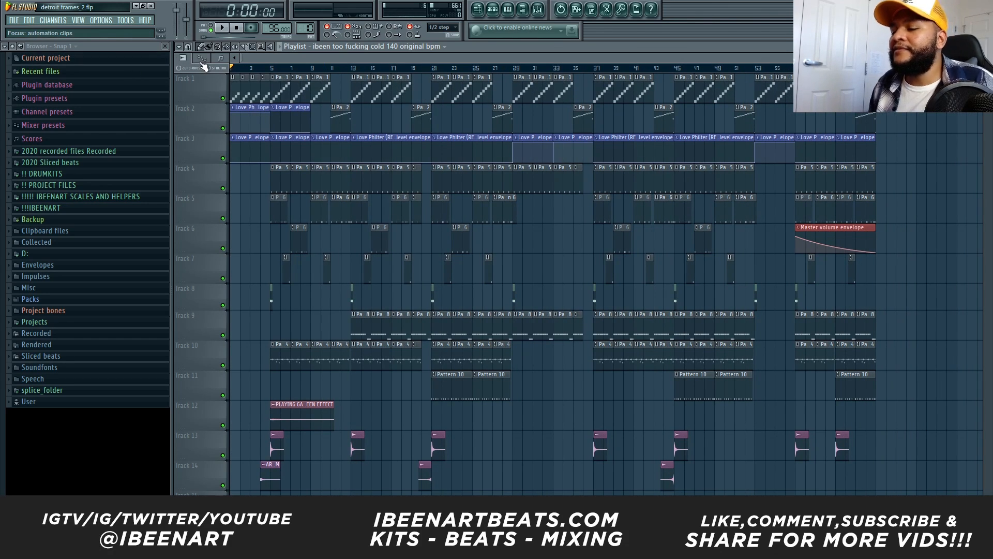